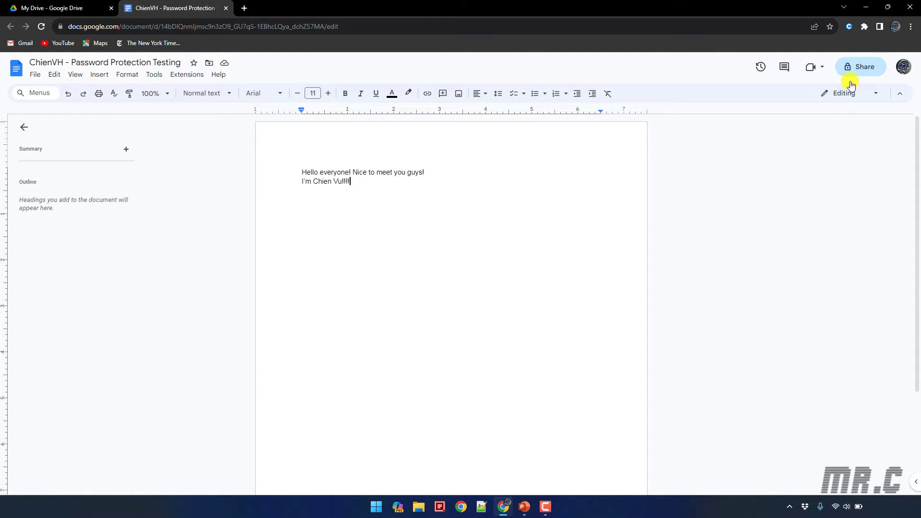
# Set the document's general access to Anyone with the link as Viewer and copy the link
pyautogui.click(860, 67)
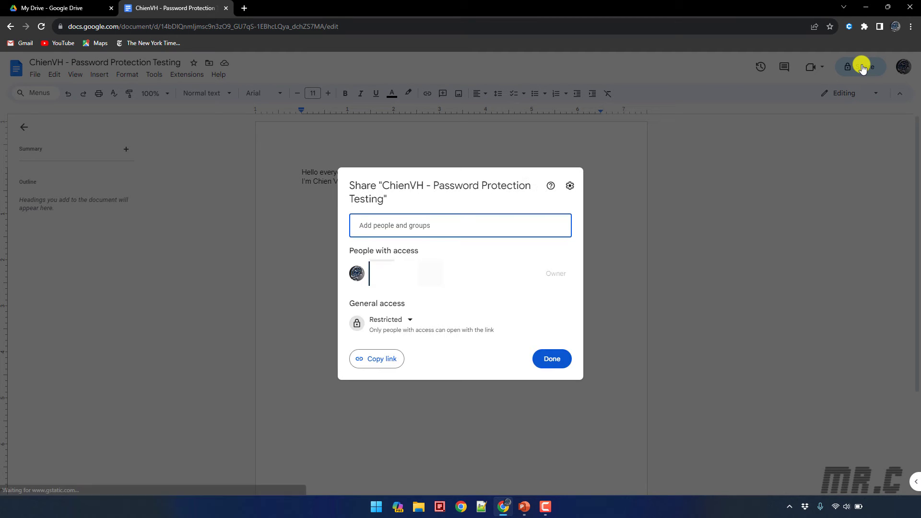
pyautogui.click(408, 323)
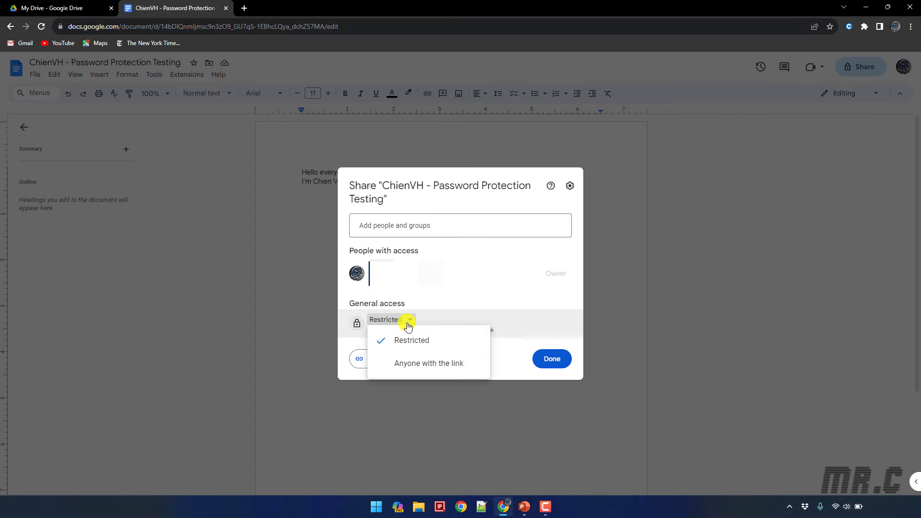
pyautogui.click(422, 368)
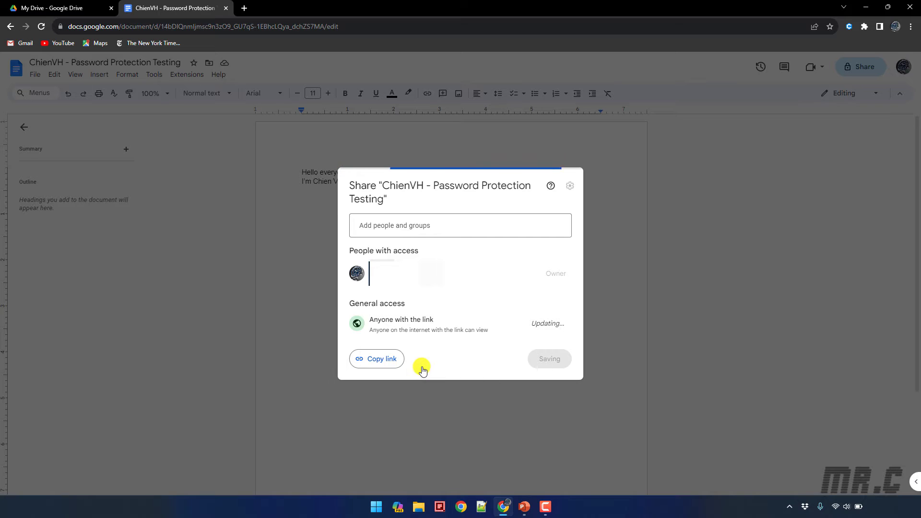
pyautogui.click(559, 326)
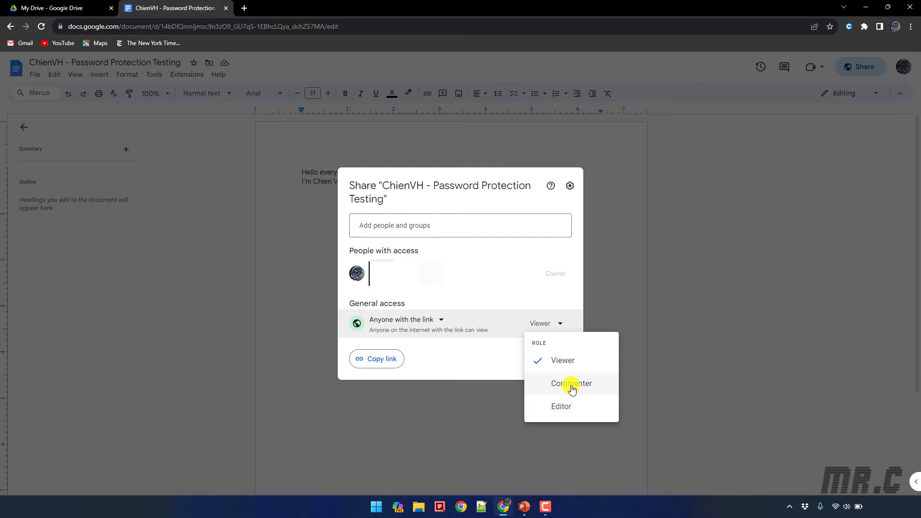
pyautogui.click(465, 363)
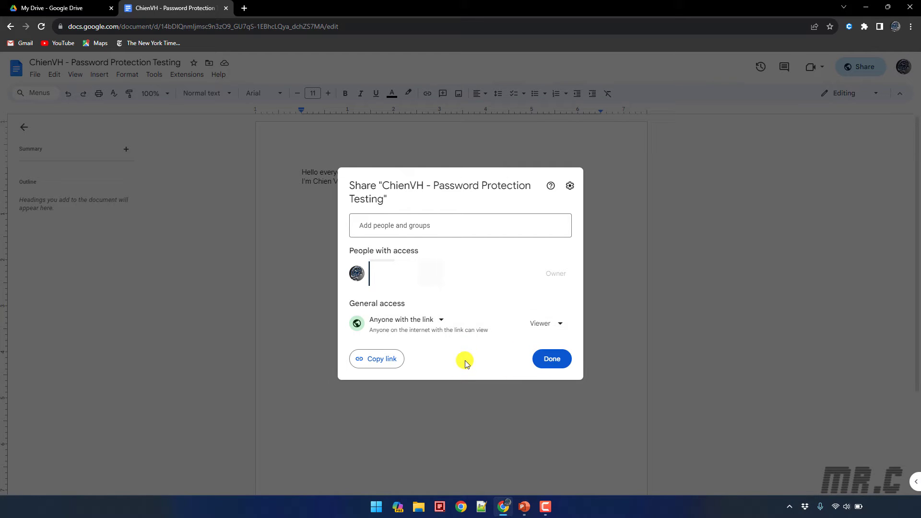
pyautogui.click(378, 364)
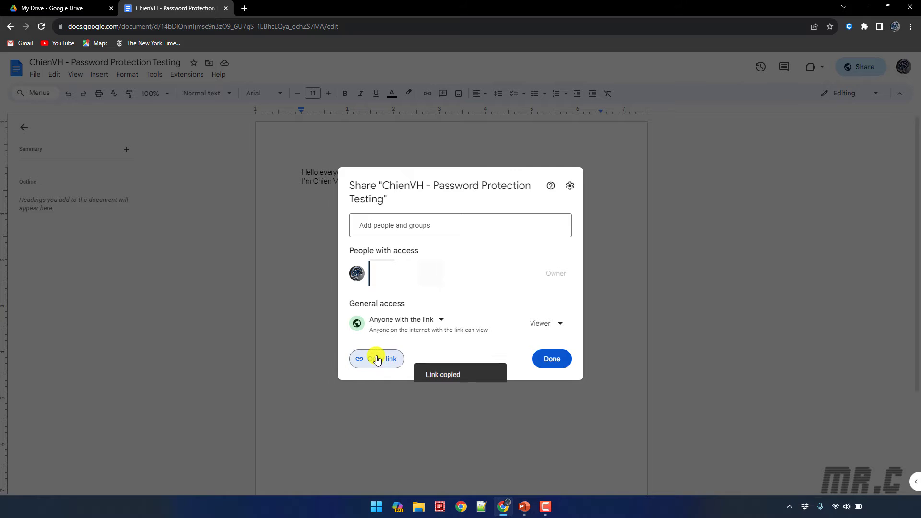
pyautogui.click(551, 359)
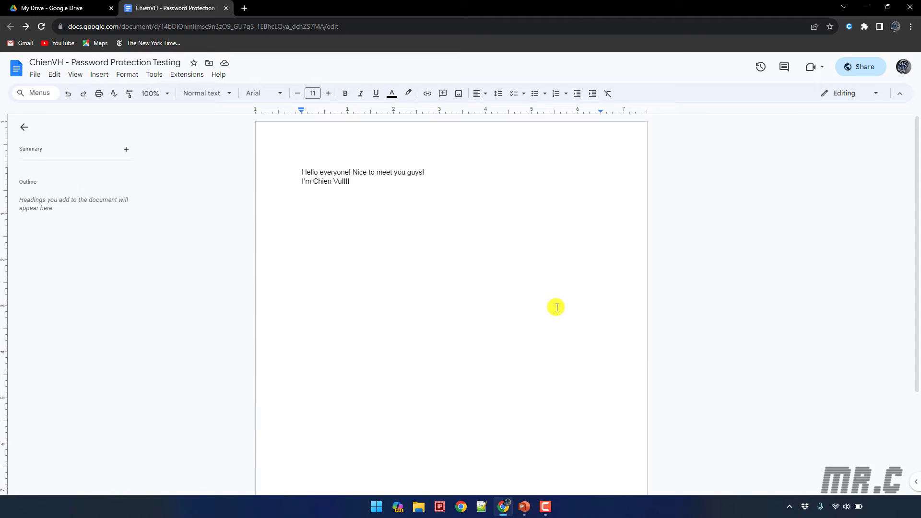
# Paste the copied document link into a new Chrome incognito window to view it signed out
pyautogui.click(910, 26)
pyautogui.click(850, 66)
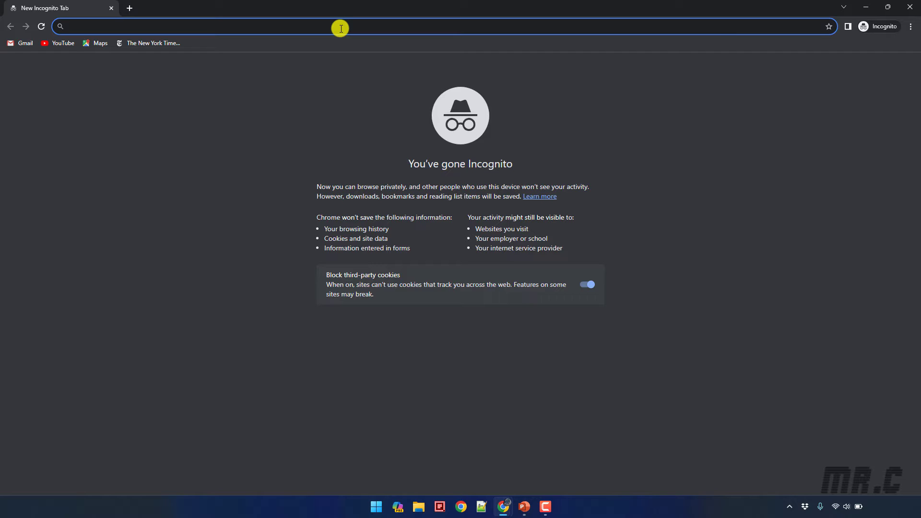
pyautogui.hotkey('ctrl', 'v')
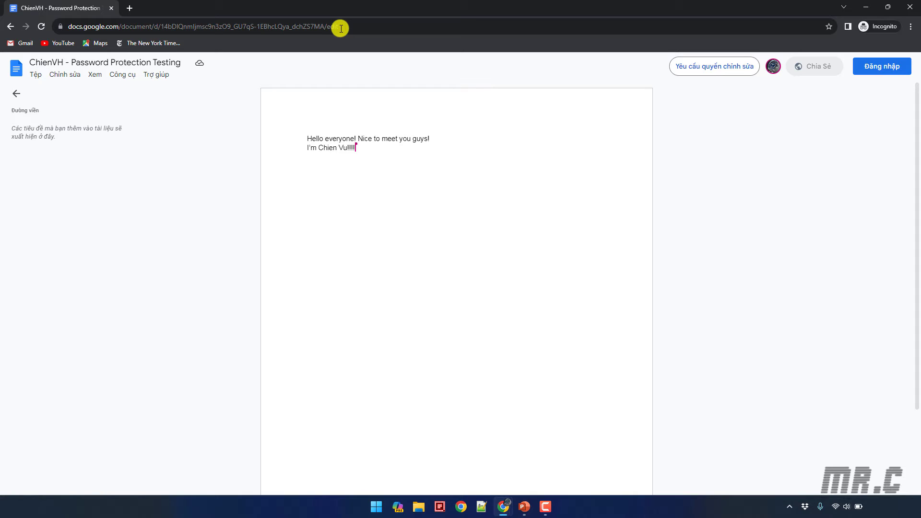
# Try editing the signed-out document, then minimise the incognito window
pyautogui.click(549, 199)
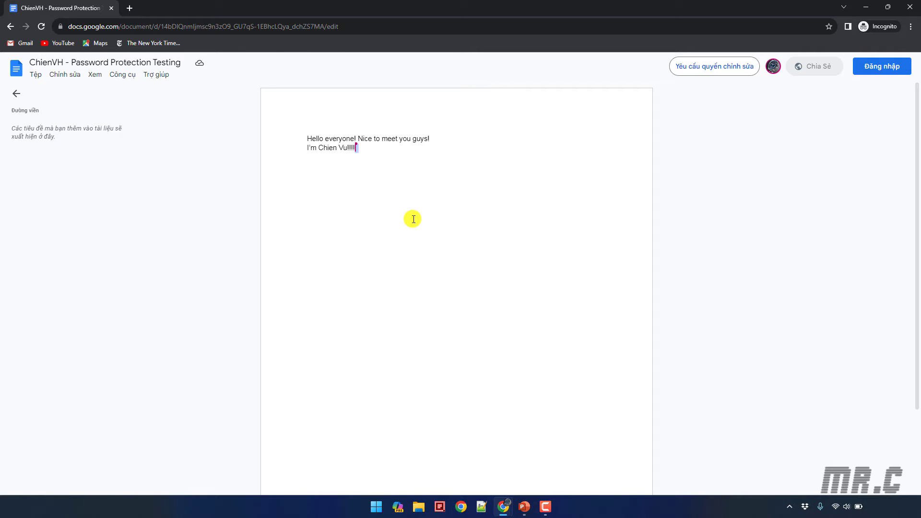
pyautogui.click(866, 7)
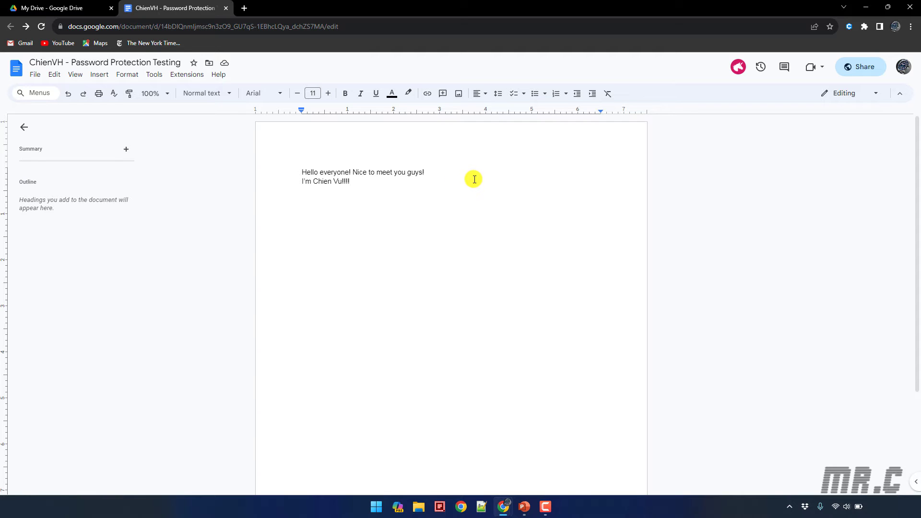
# Reload My Drive to see the shared document, then create a new blank Google Form
pyautogui.click(61, 4)
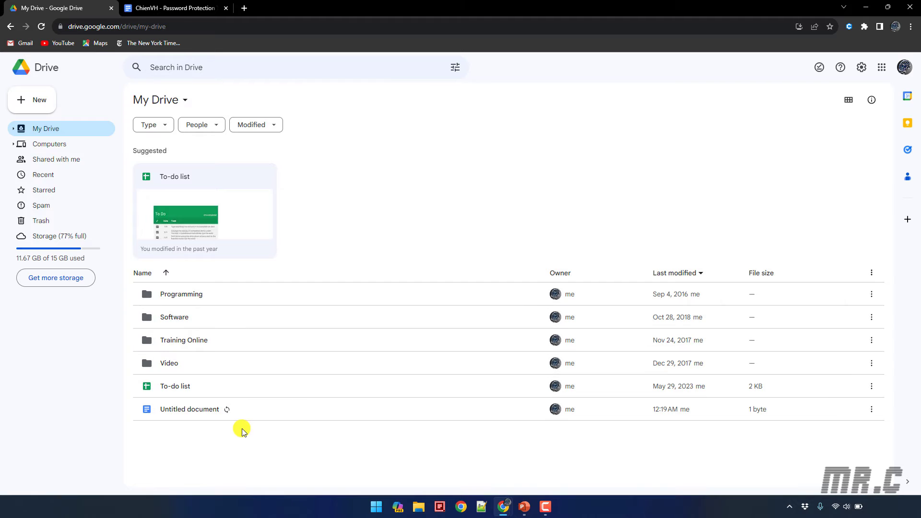
pyautogui.click(40, 26)
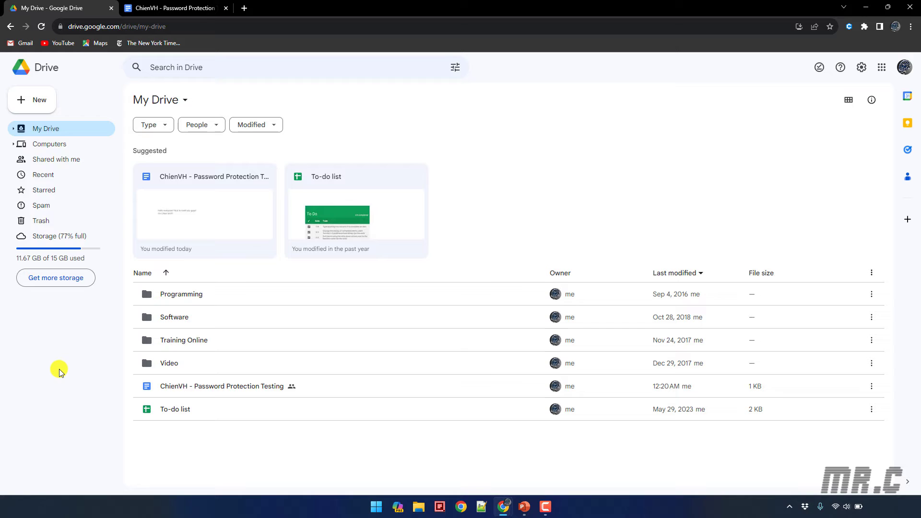
pyautogui.click(40, 99)
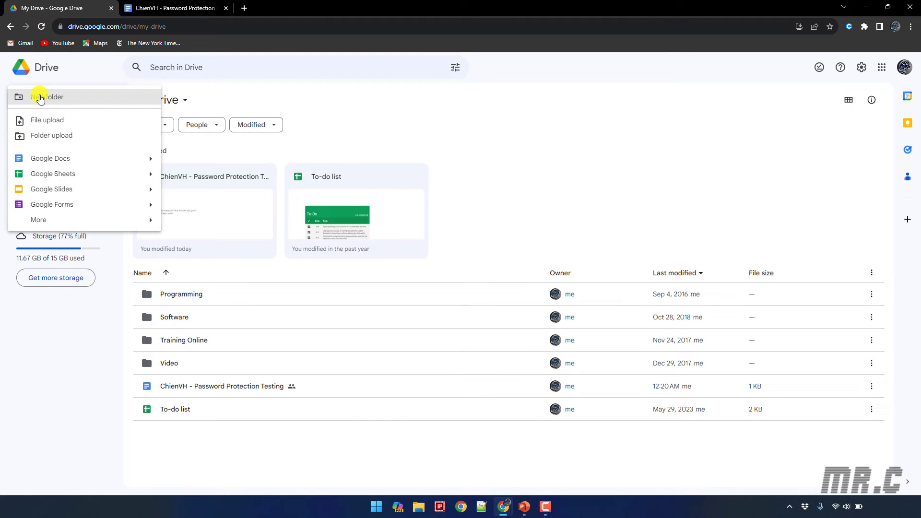
pyautogui.click(57, 207)
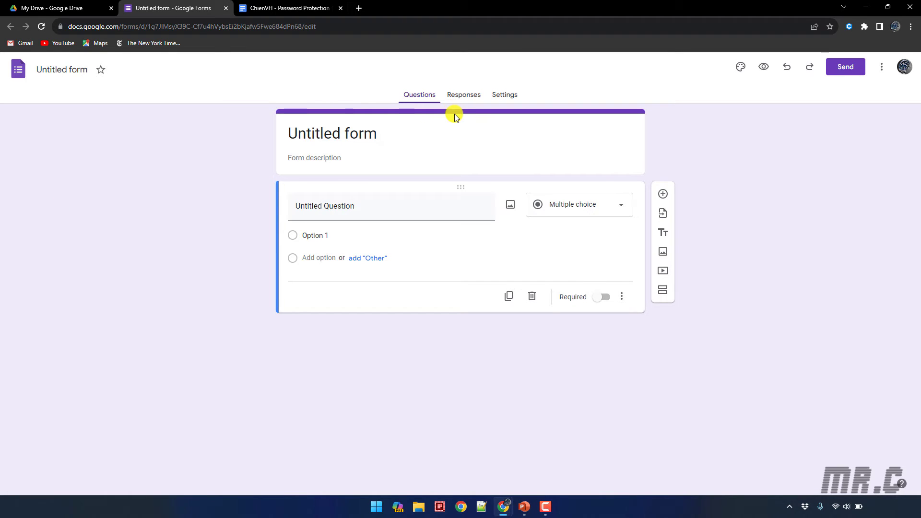
# Replace the form title with 'Open the door - Enter your password'
pyautogui.click(346, 128)
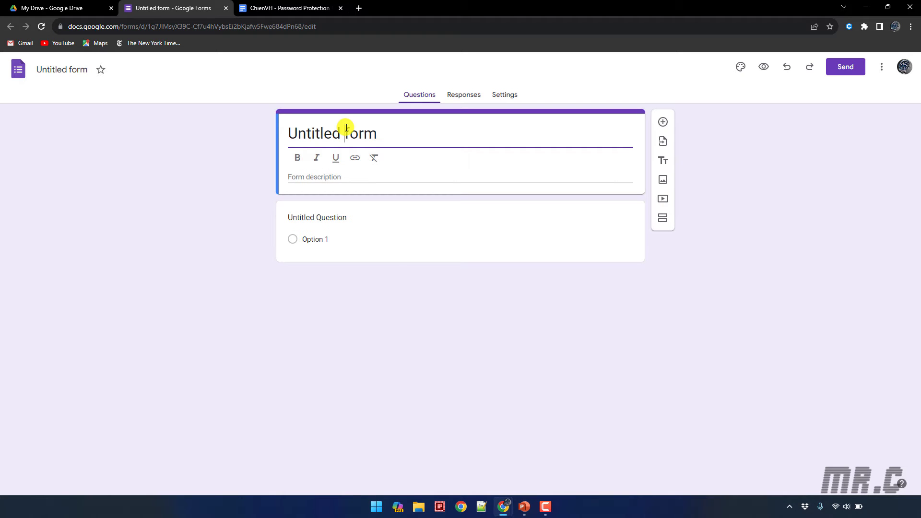
pyautogui.hotkey('ctrl', 'a')
pyautogui.hotkey('ctrl', 'x')
pyautogui.hotkey('ctrl', 'v')
pyautogui.write('Chien')
pyautogui.press('BackSpace')
pyautogui.press('BackSpace')
pyautogui.press('BackSpace')
pyautogui.press('BackSpace')
pyautogui.press('BackSpace')
pyautogui.press('BackSpace')
pyautogui.press('BackSpace')
pyautogui.press('BackSpace')
pyautogui.press('BackSpace')
pyautogui.press('BackSpace')
pyautogui.press('BackSpace')
pyautogui.press('BackSpace')
pyautogui.press('BackSpace')
pyautogui.press('BackSpace')
pyautogui.press('BackSpace')
pyautogui.press('BackSpace')
pyautogui.press('BackSpace')
pyautogui.press('BackSpace')
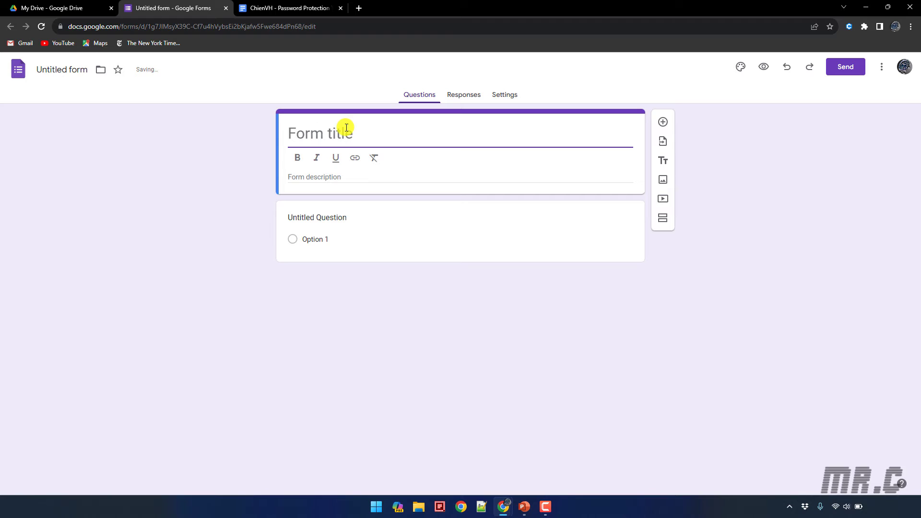
pyautogui.write('Open the')
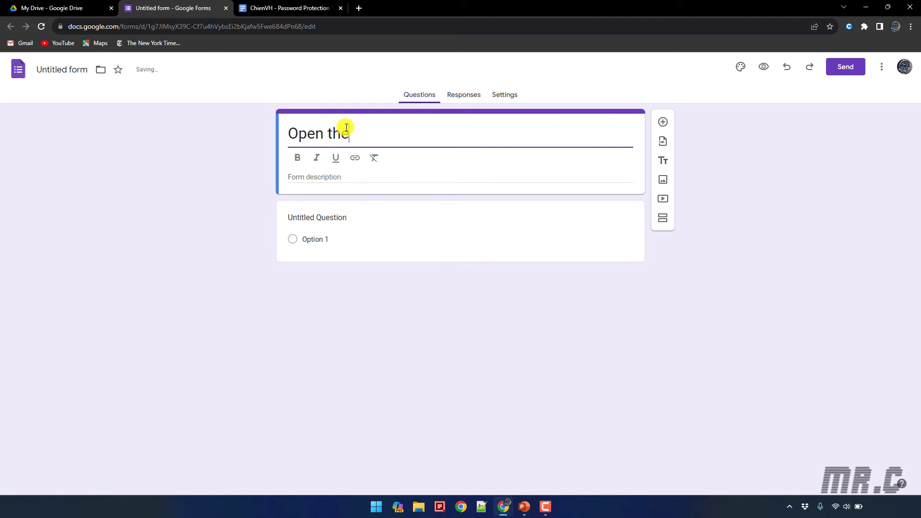
pyautogui.write(' door - Enter your pass')
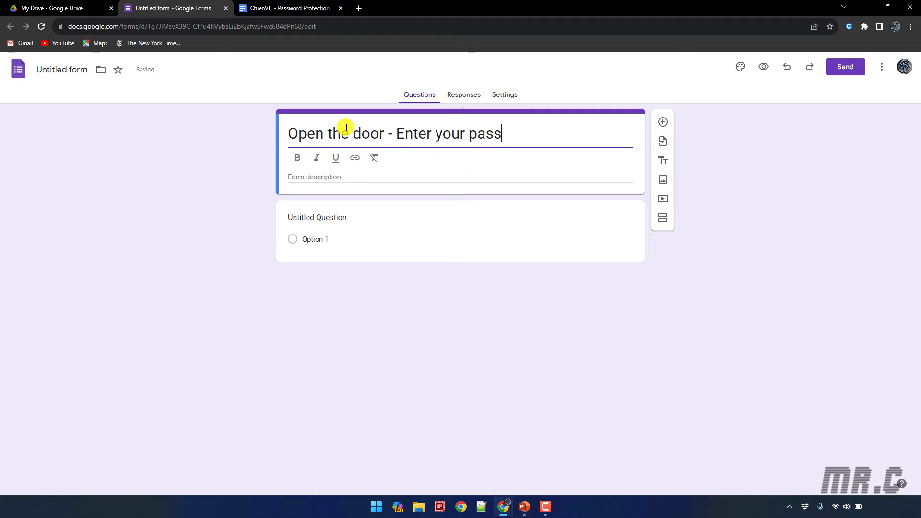
pyautogui.write('word')
pyautogui.press('Tab')
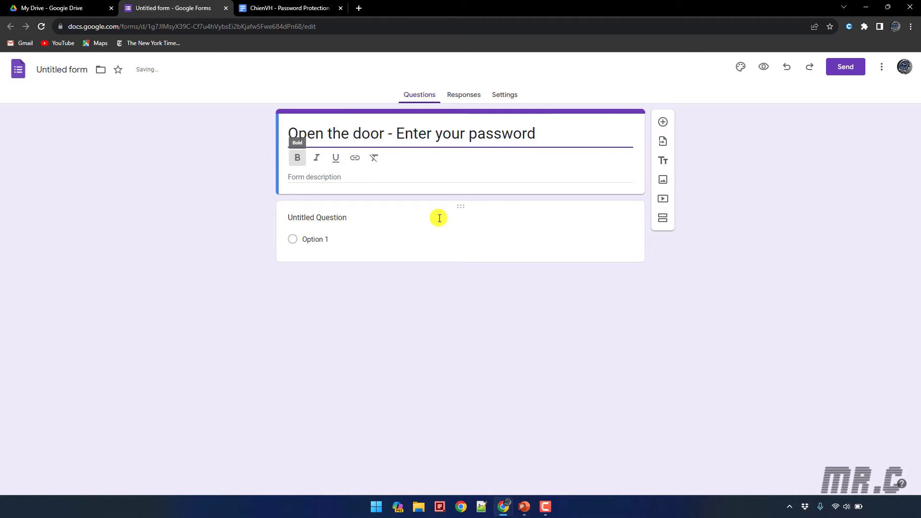
# Add a form description naming the owner's home
pyautogui.click(336, 180)
pyautogui.write('Chien')
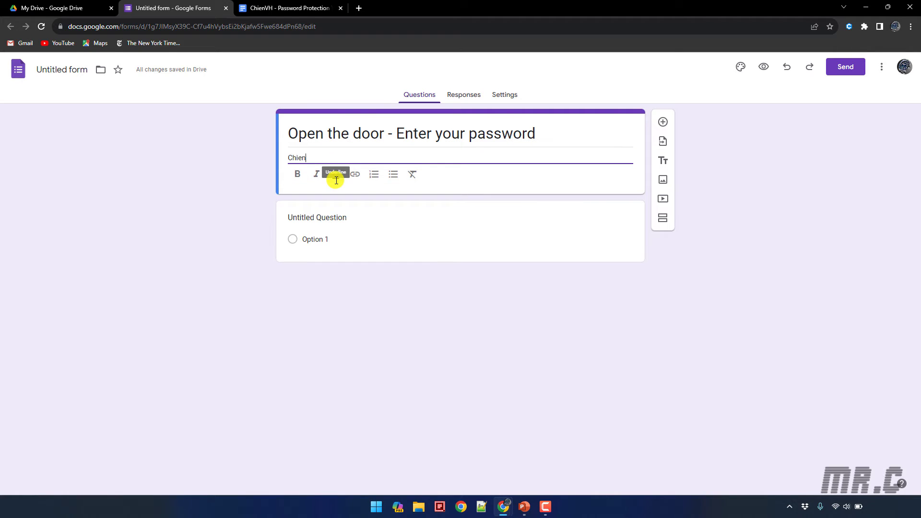
pyautogui.write("VH's Home")
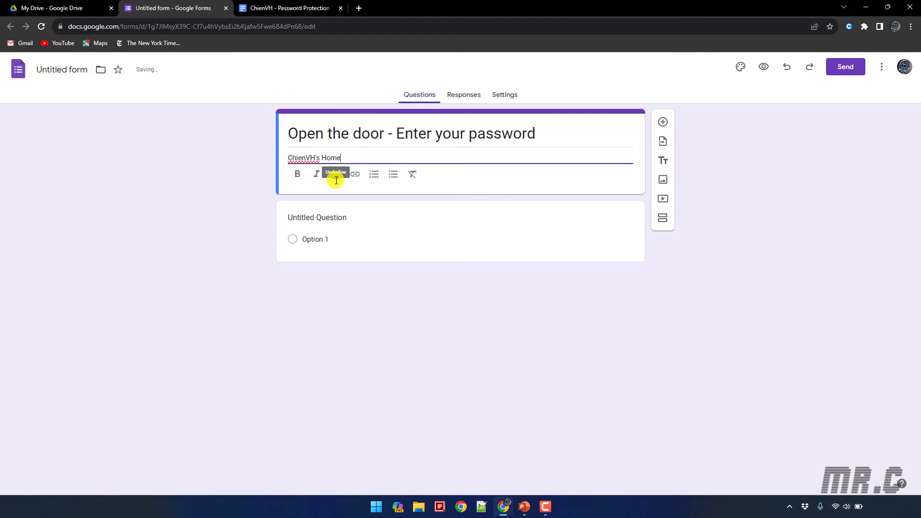
pyautogui.click(425, 316)
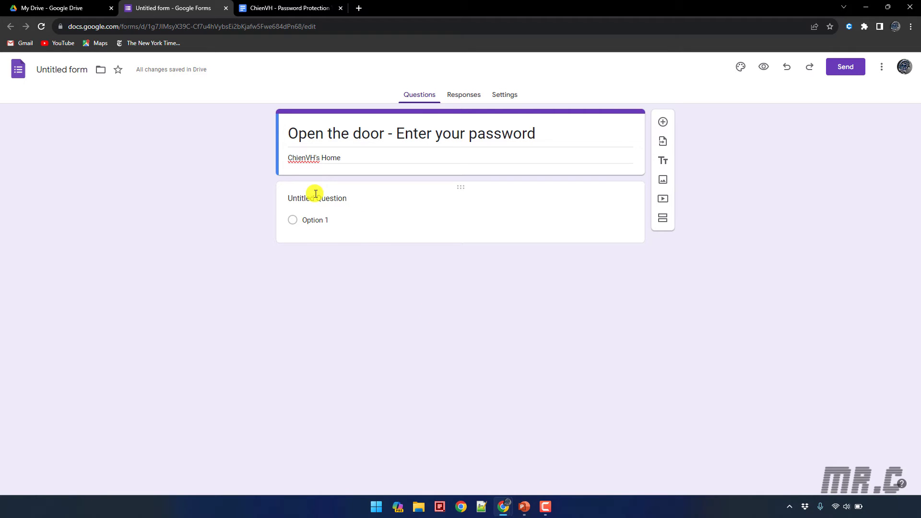
# Word the first question 'Enter password to open google drive link:' as a short-answer question
pyautogui.click(418, 215)
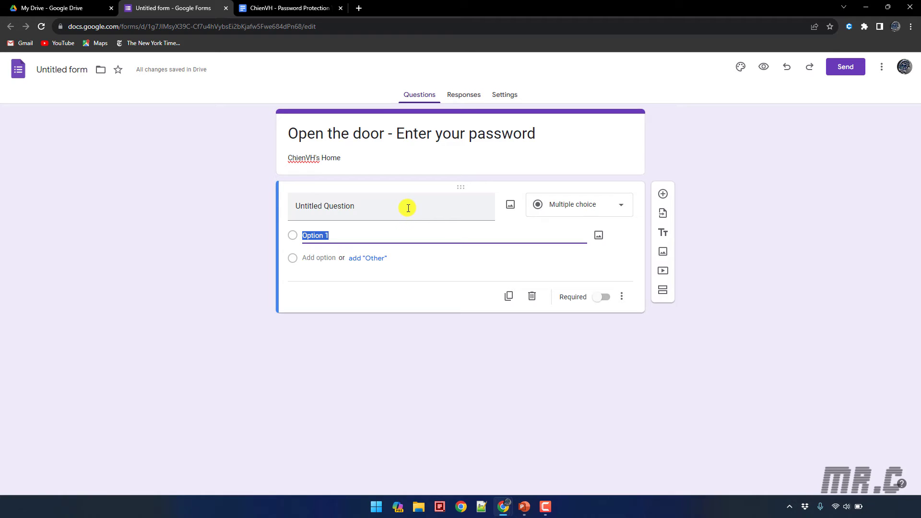
pyautogui.click(413, 206)
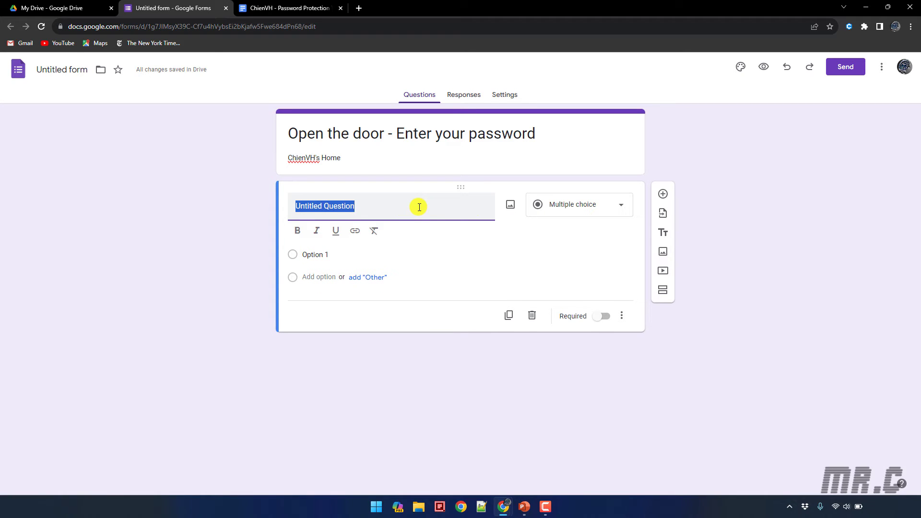
pyautogui.write('Enter')
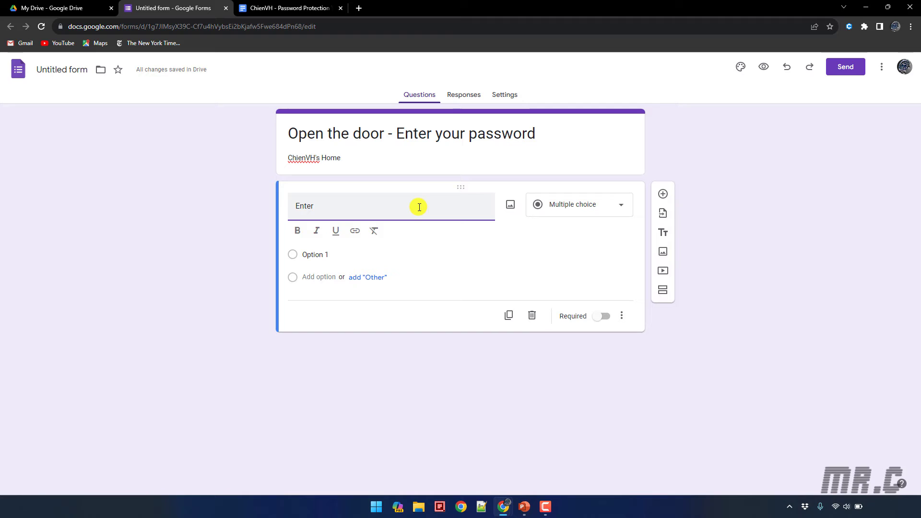
pyautogui.write(' password to open')
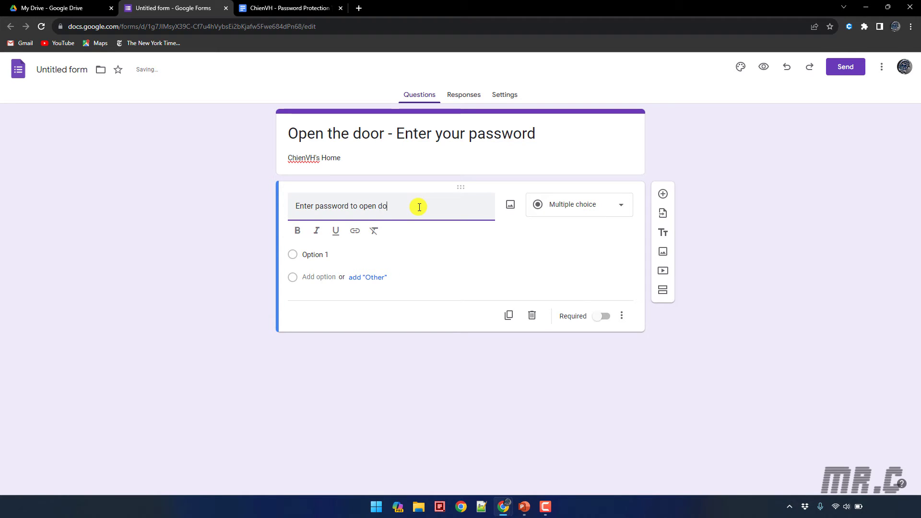
pyautogui.write(' google dr')
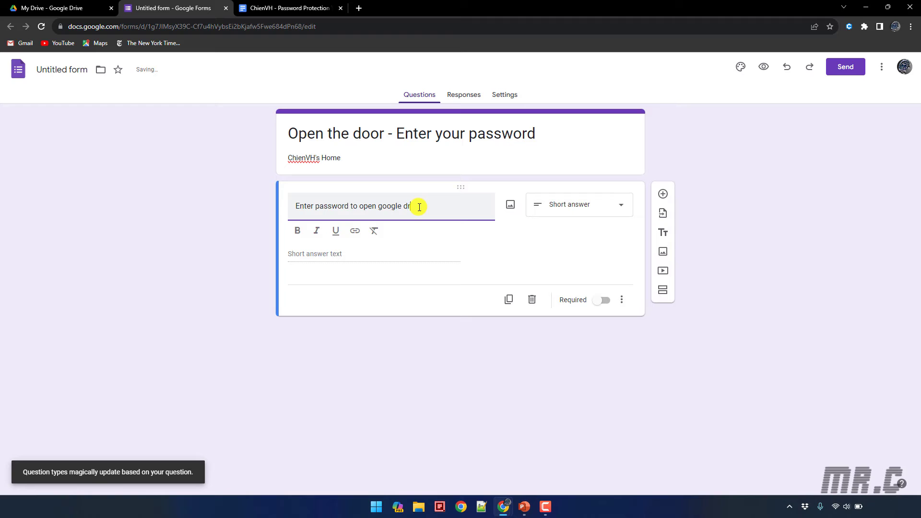
pyautogui.write('ive link:')
pyautogui.click(559, 239)
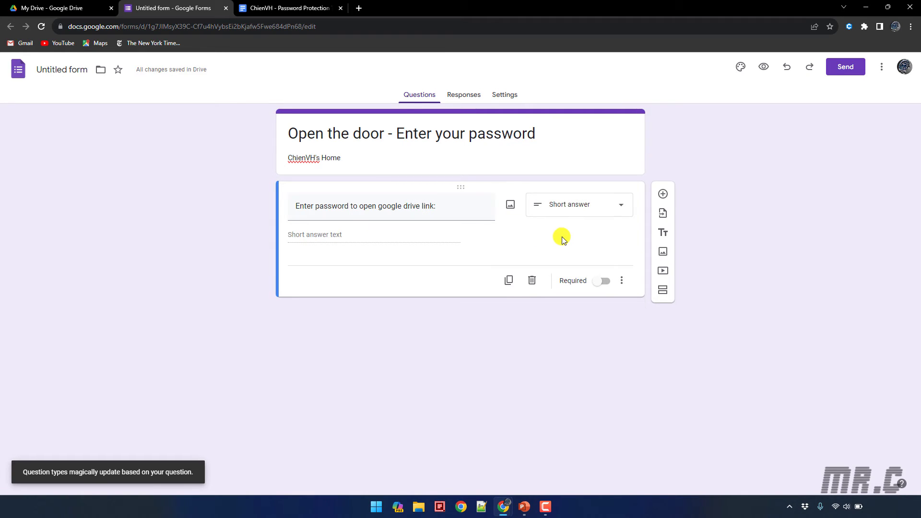
# Keep the question short answer and add response validation: Text Contains '123456'
pyautogui.click(620, 209)
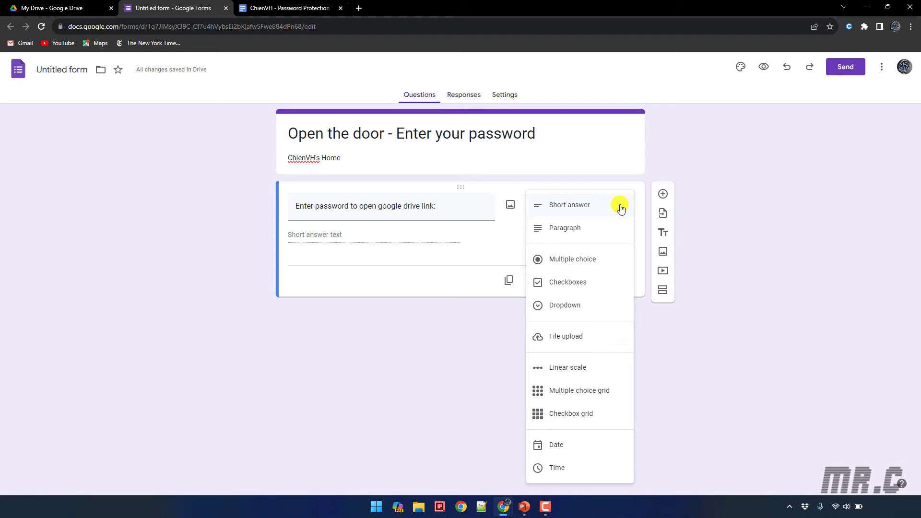
pyautogui.click(565, 205)
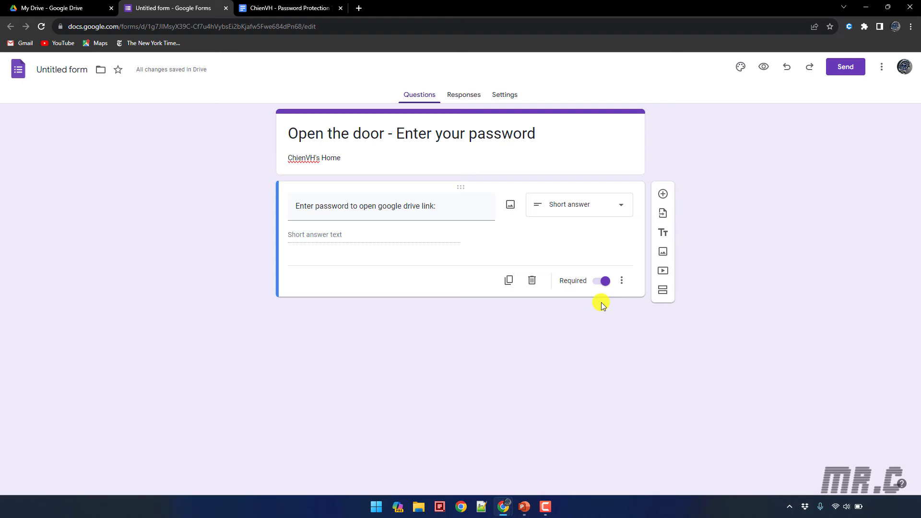
pyautogui.click(622, 281)
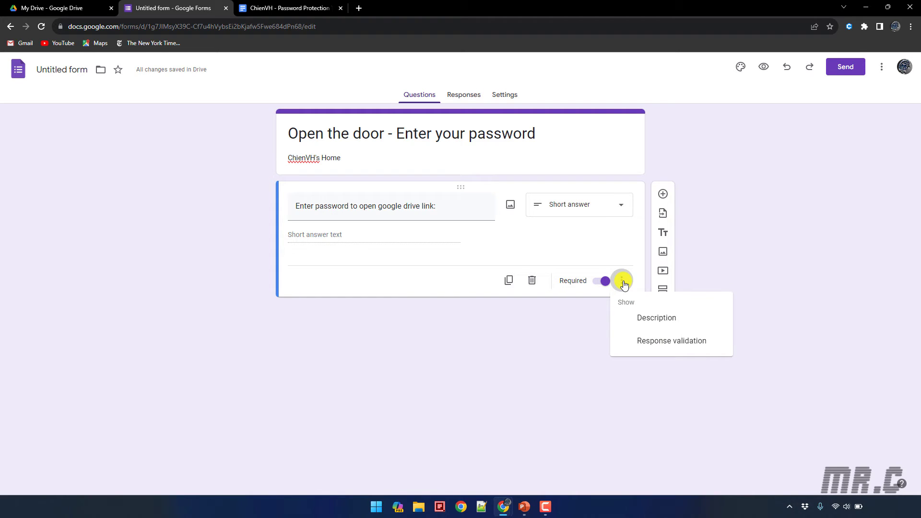
pyautogui.click(669, 342)
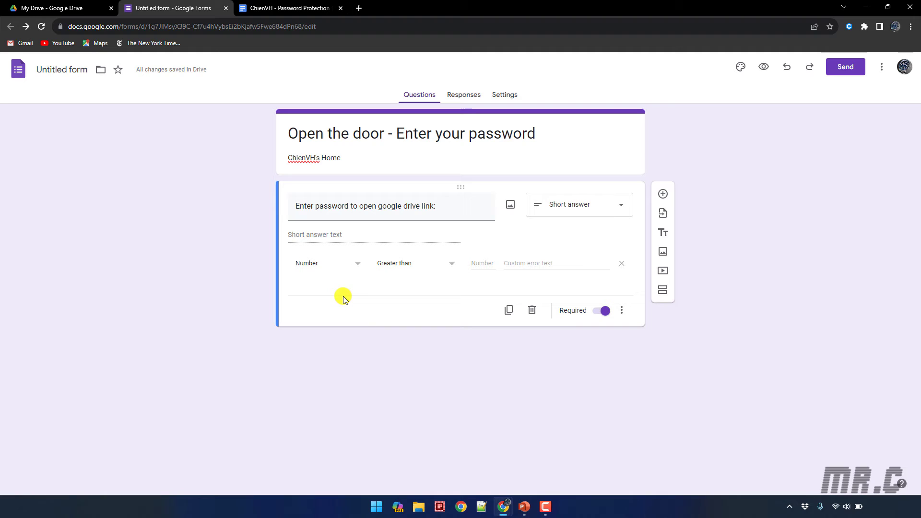
pyautogui.click(358, 264)
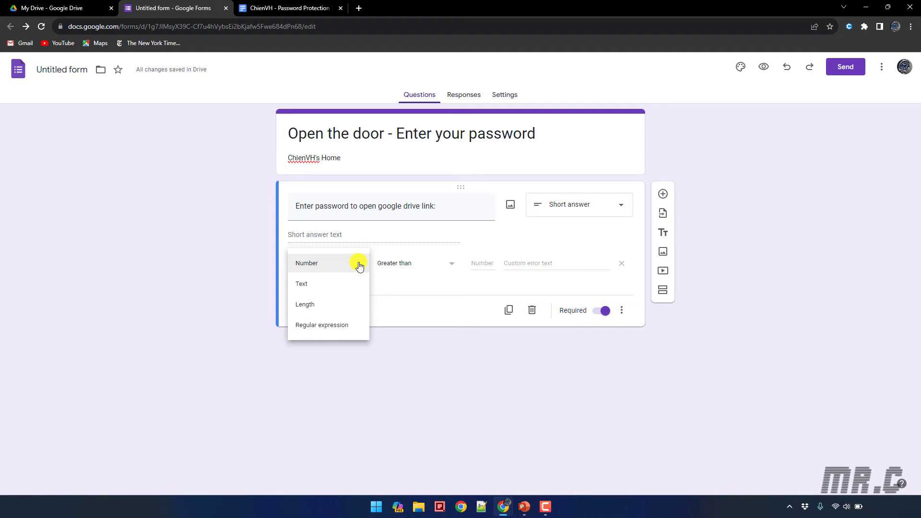
pyautogui.click(322, 283)
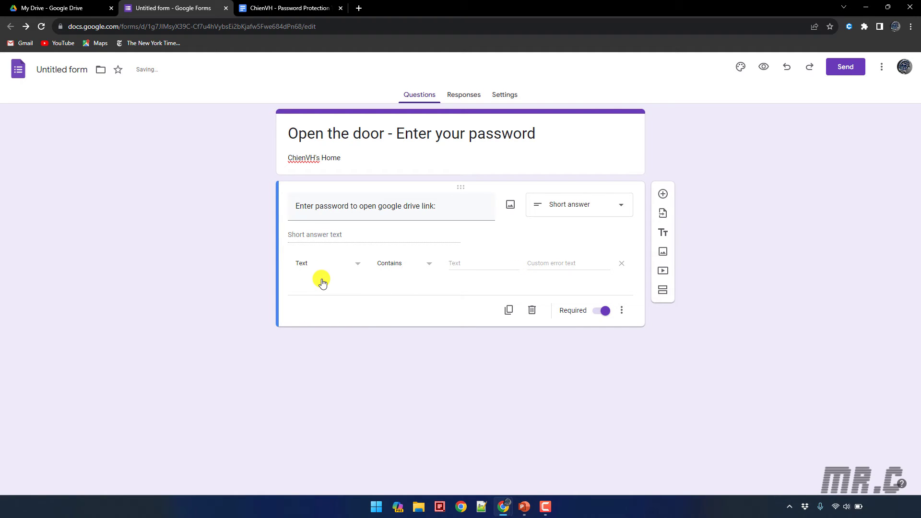
pyautogui.click(427, 264)
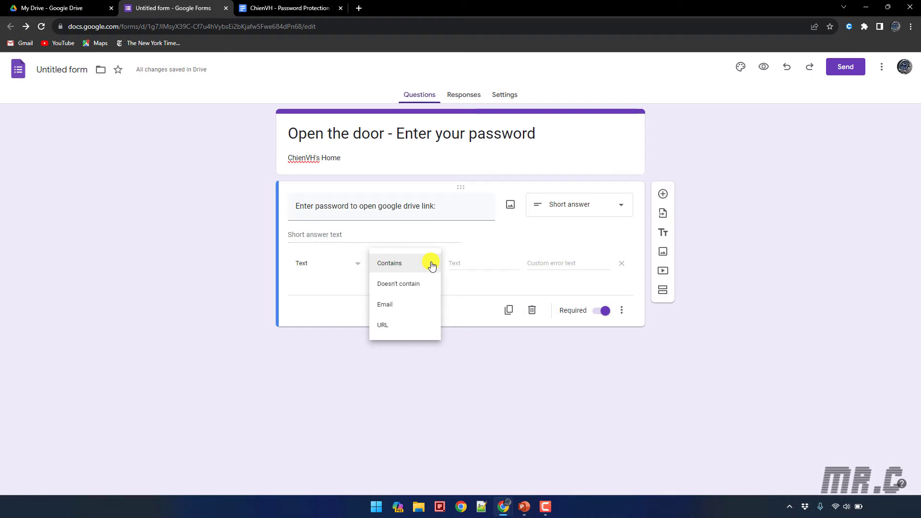
pyautogui.click(309, 311)
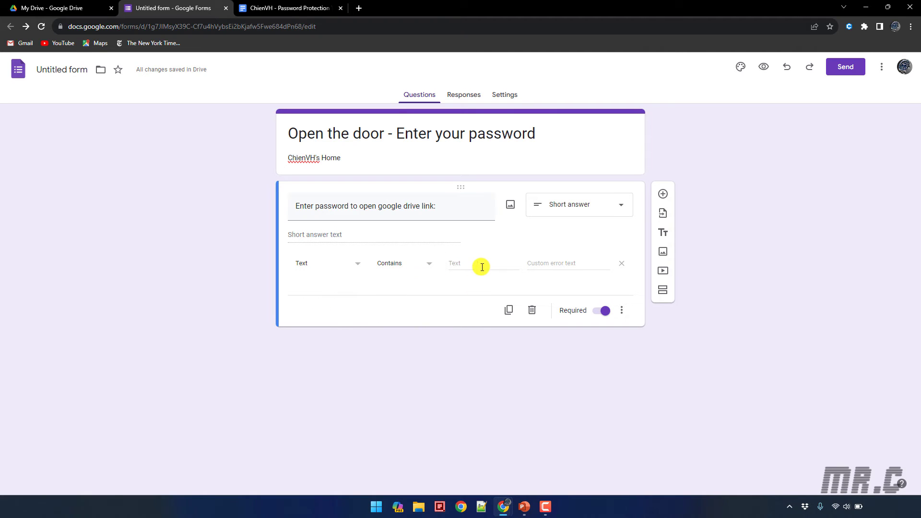
pyautogui.click(480, 265)
pyautogui.write('123456')
# Set the validation error text to 'Your password is incorrected. Please re-check!'
pyautogui.click(547, 265)
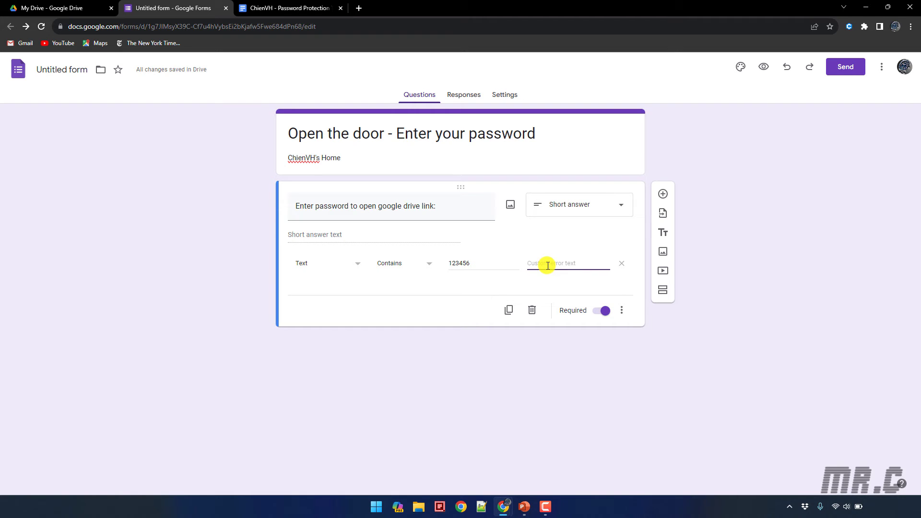
pyautogui.write('Your p')
pyautogui.write('assword is inc')
pyautogui.write('orrec')
pyautogui.press('BackSpace')
pyautogui.press('BackSpace')
pyautogui.write('e')
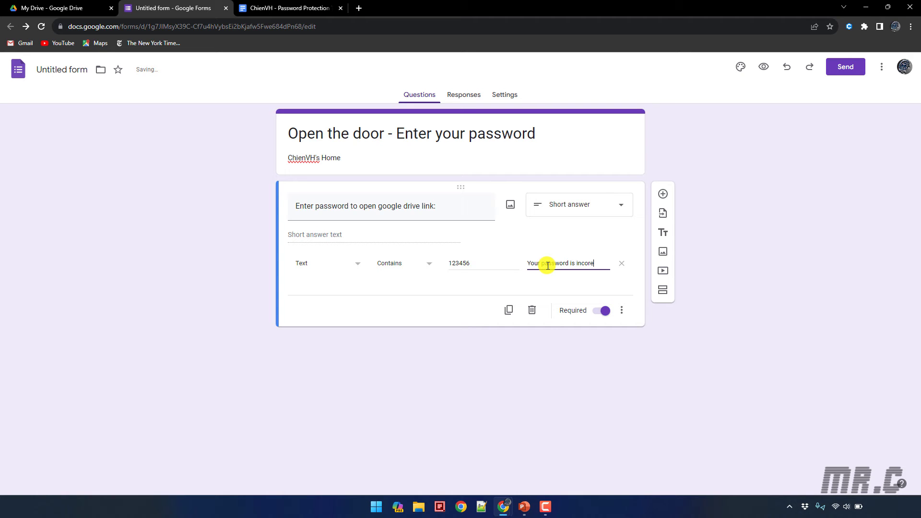
pyautogui.write('cted. F')
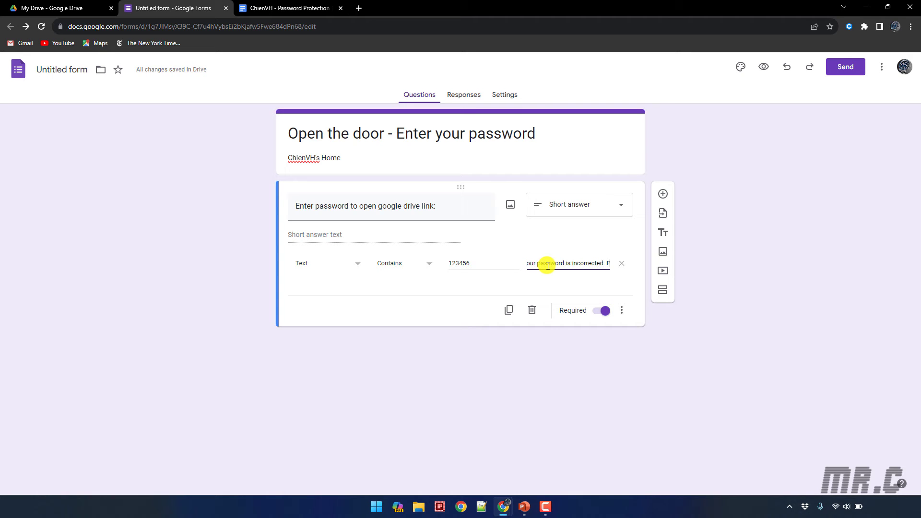
pyautogui.write('lease re')
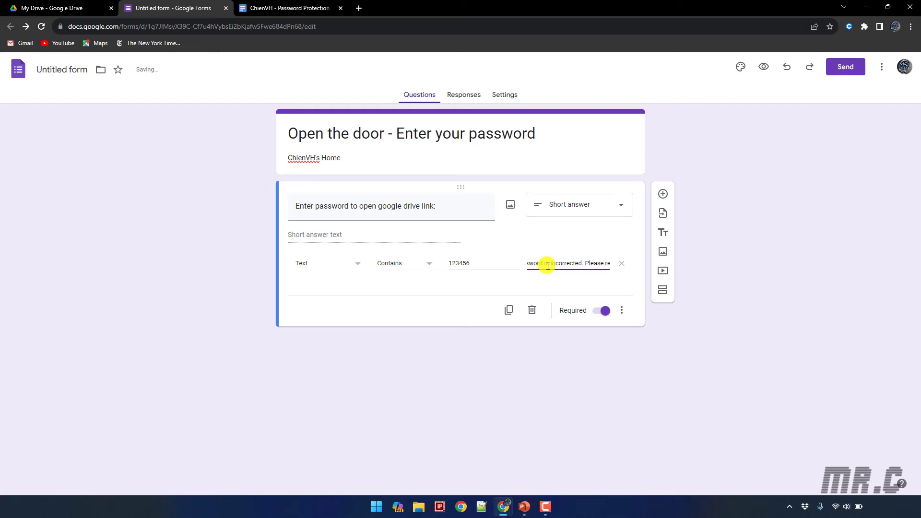
pyautogui.write('-check')
pyautogui.click(473, 294)
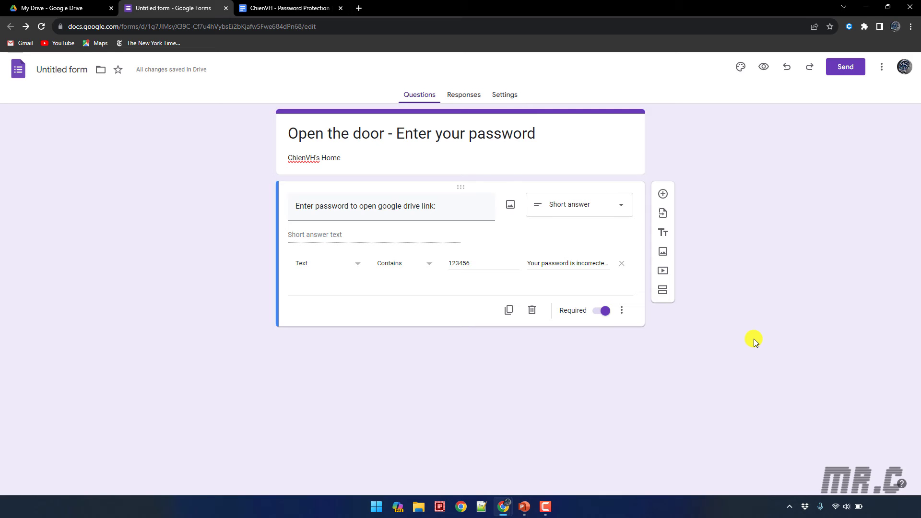
# Open the Confirmation message editor under Settings > Presentation, then bring back the incognito document window
pyautogui.click(465, 94)
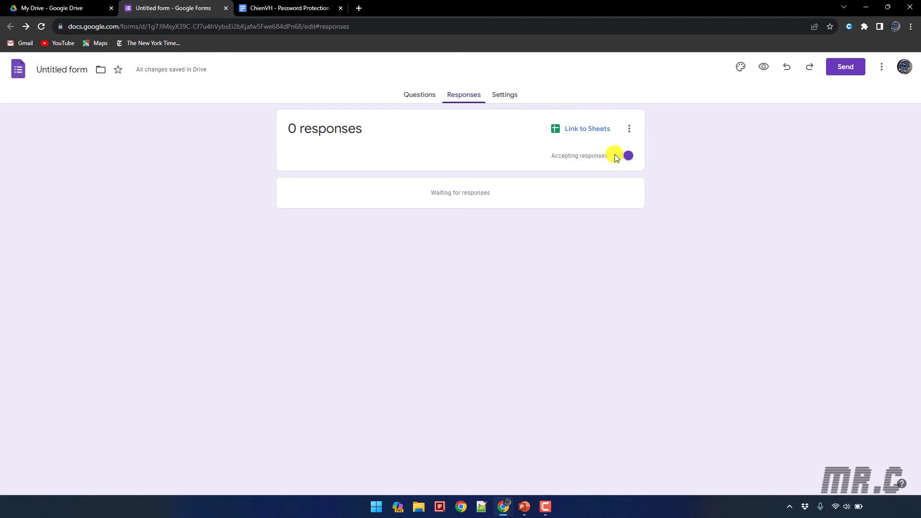
pyautogui.click(506, 97)
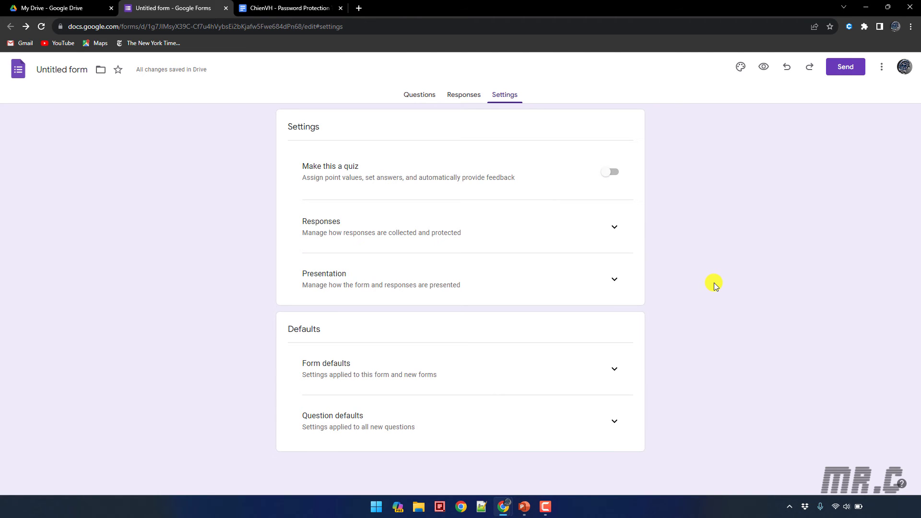
pyautogui.click(615, 280)
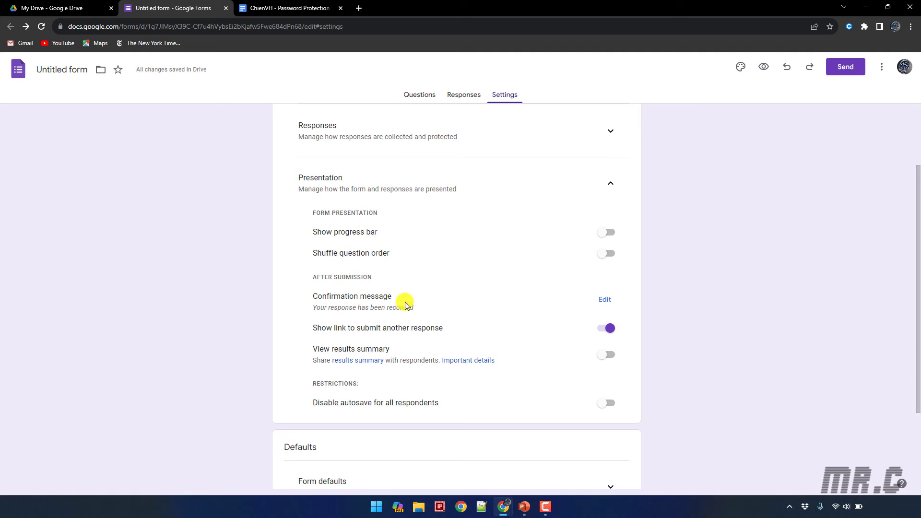
pyautogui.click(604, 301)
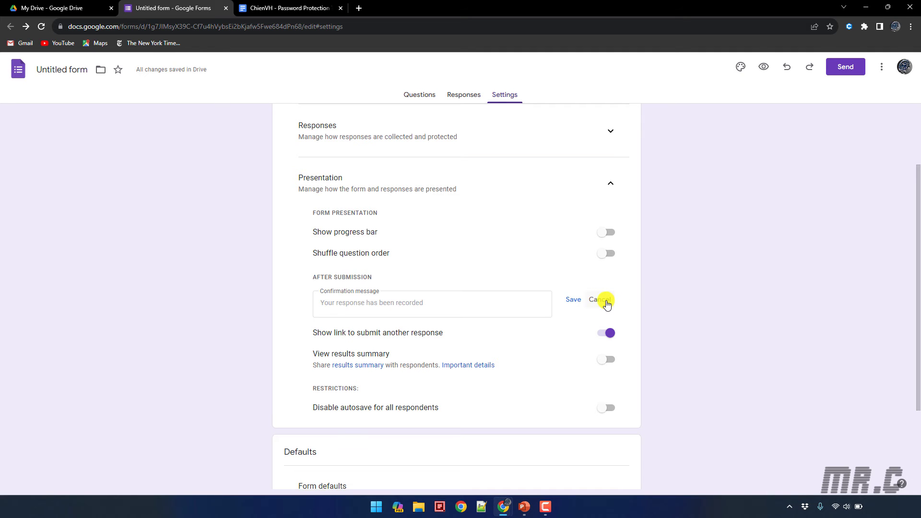
pyautogui.moveTo(506, 510)
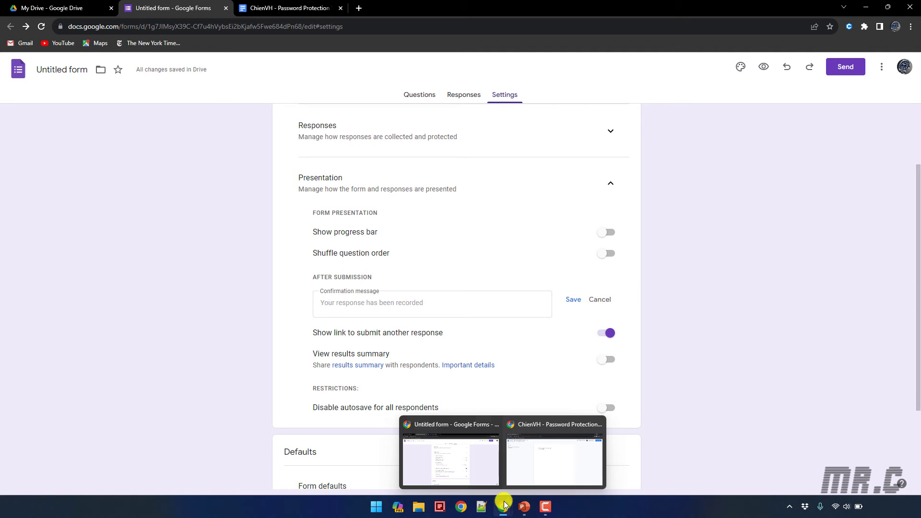
pyautogui.click(565, 458)
# Paste the Docs link into the confirmation message with 'Open this URL:' on the line above it
pyautogui.click(217, 25)
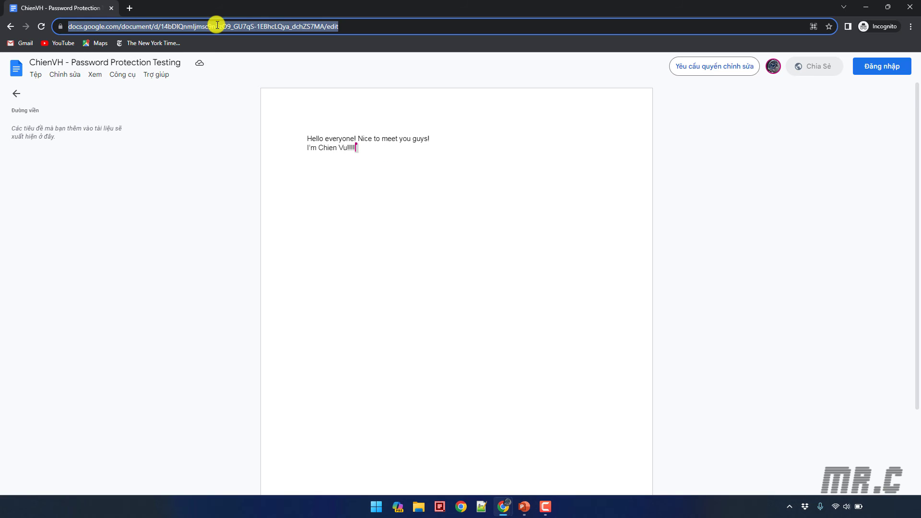
pyautogui.click(114, 10)
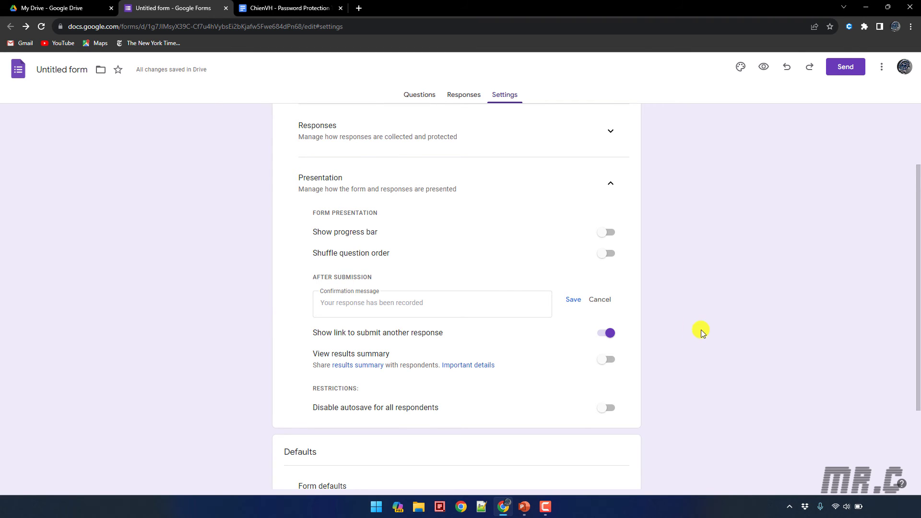
pyautogui.click(387, 302)
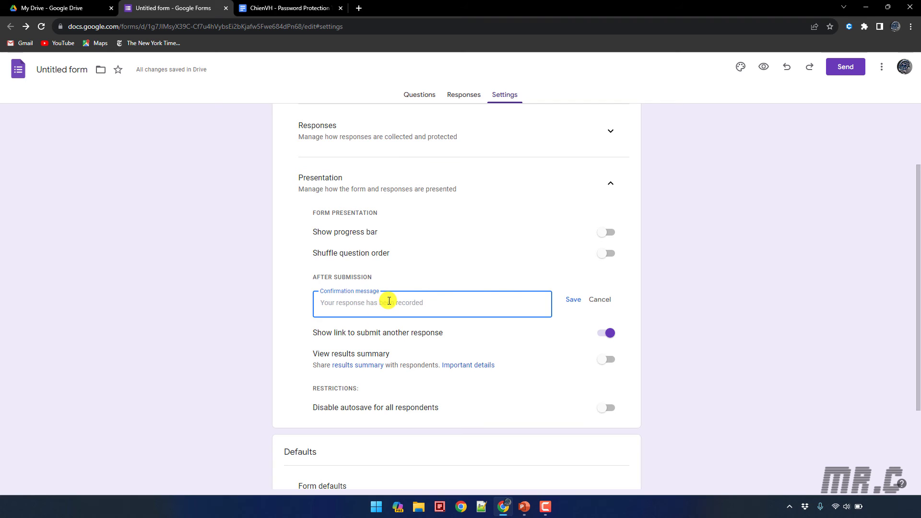
pyautogui.click(324, 306)
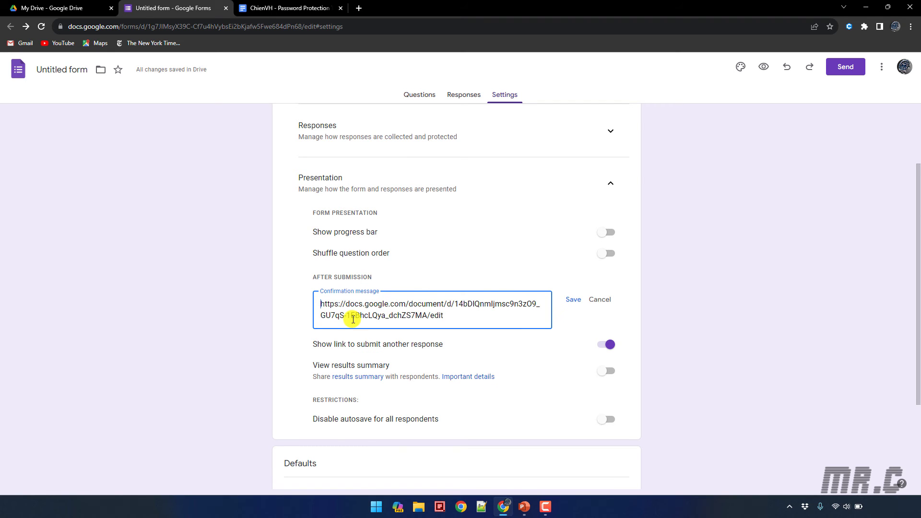
pyautogui.press('Return')
pyautogui.write('Open')
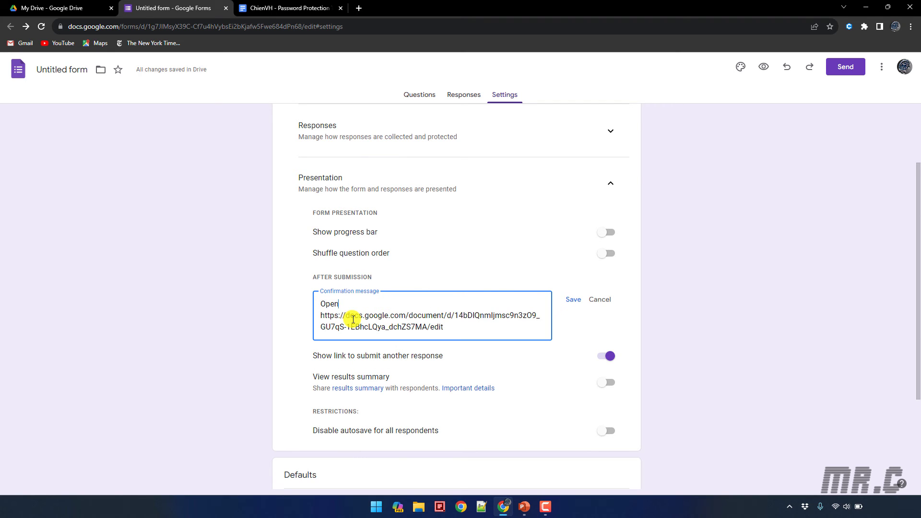
pyautogui.write(' this URL:')
pyautogui.moveTo(383, 303); pyautogui.dragTo(281, 307)
pyautogui.click(746, 330)
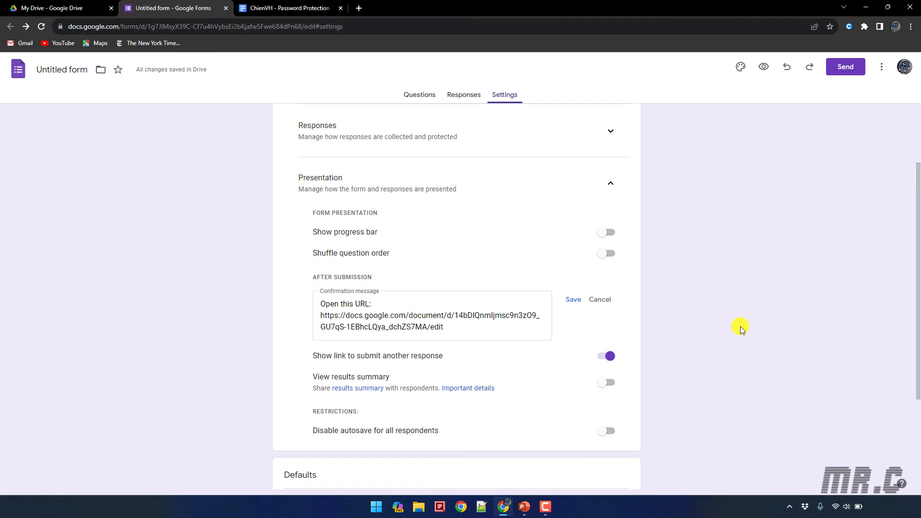
# Save the confirmation message and copy the form's viewform link from the Send dialog
pyautogui.click(572, 300)
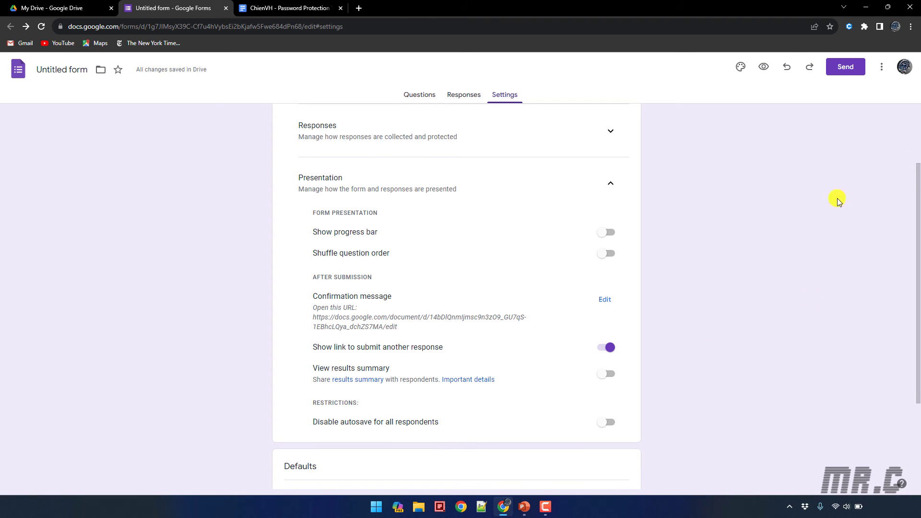
pyautogui.click(854, 68)
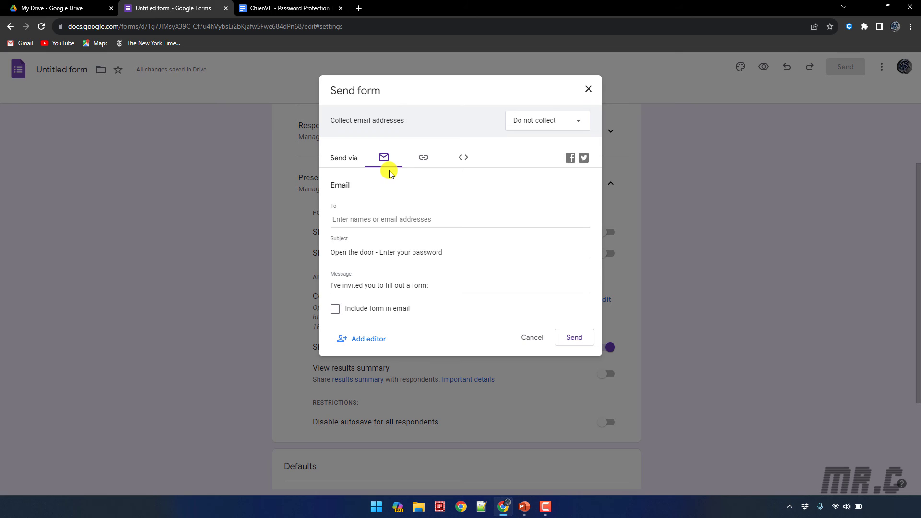
pyautogui.click(424, 156)
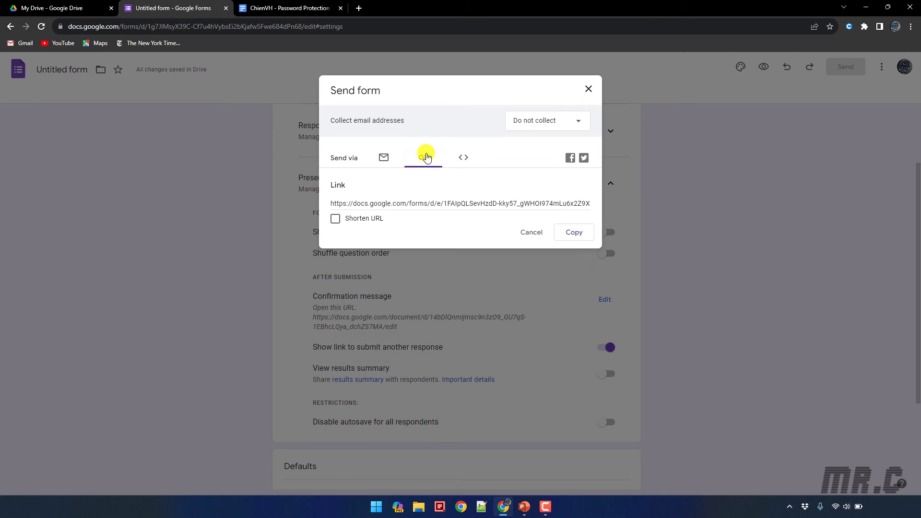
pyautogui.click(577, 235)
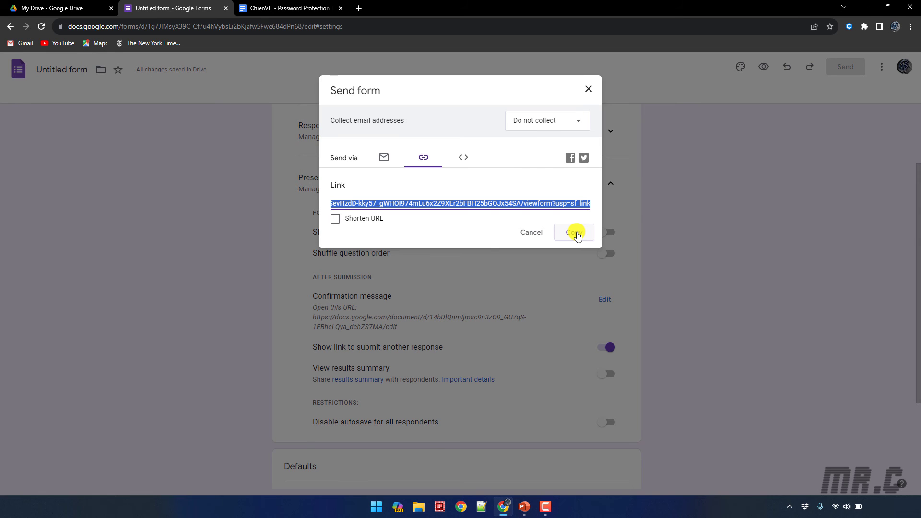
# Load the copied form link in a new Incognito window
pyautogui.click(910, 27)
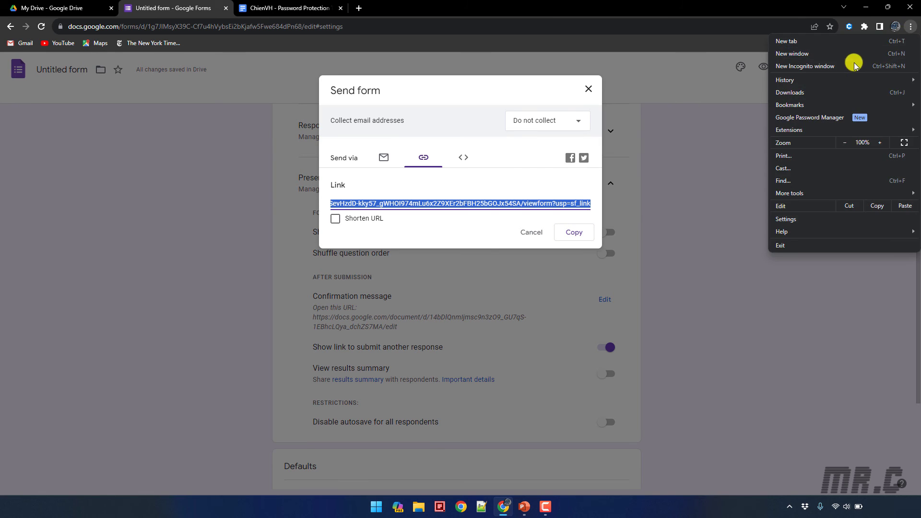
pyautogui.click(854, 65)
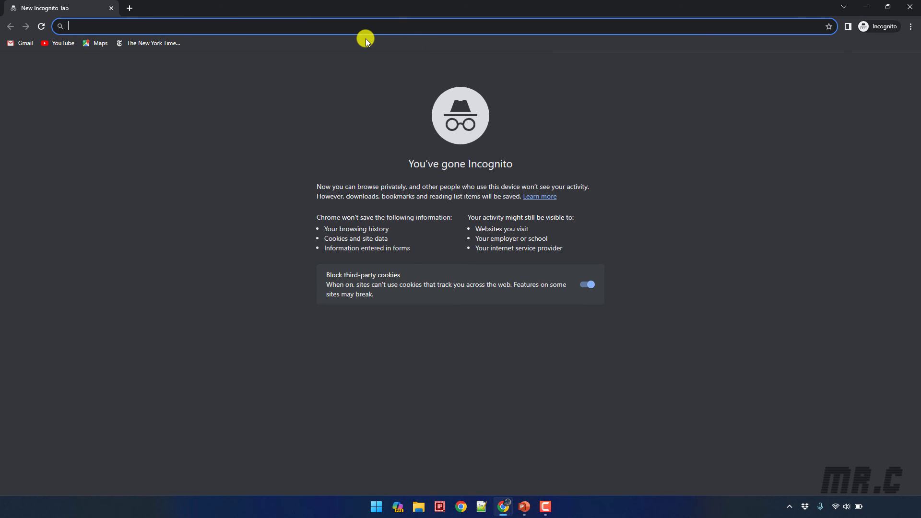
pyautogui.hotkey('ctrl', 'v')
pyautogui.press('Return')
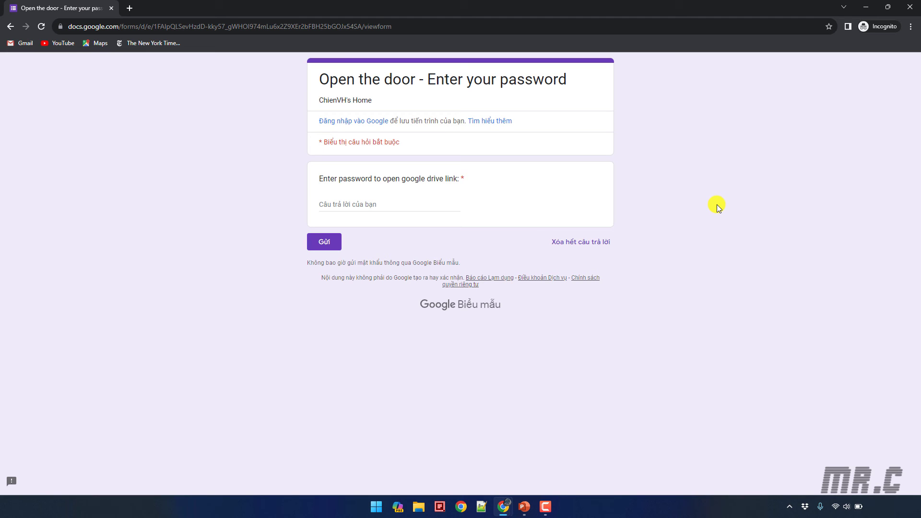
# Submit the correct password to reveal the Docs link, then close the Incognito window
pyautogui.click(411, 201)
pyautogui.write('1')
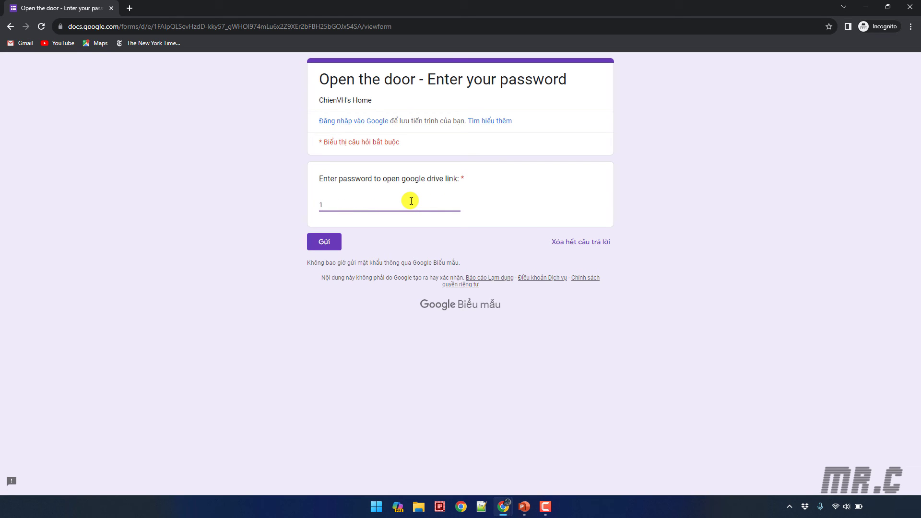
pyautogui.write('23456')
pyautogui.click(330, 247)
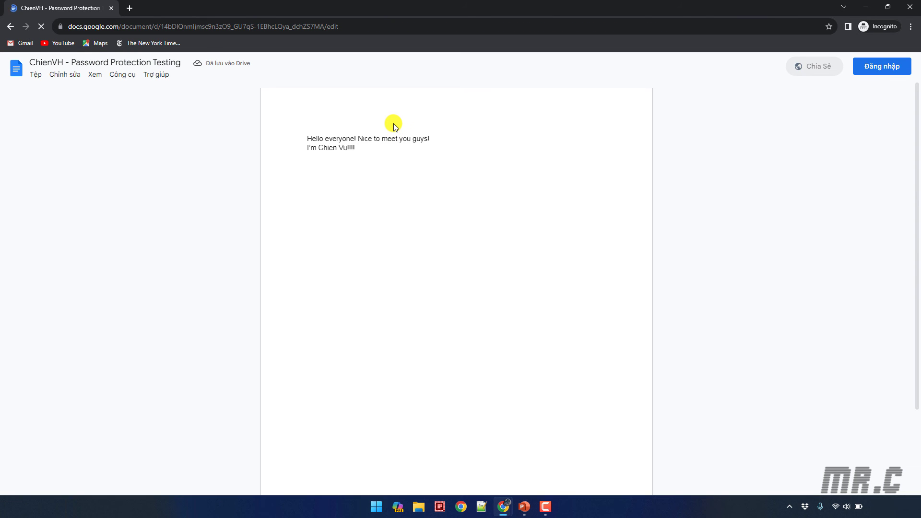
pyautogui.click(909, 7)
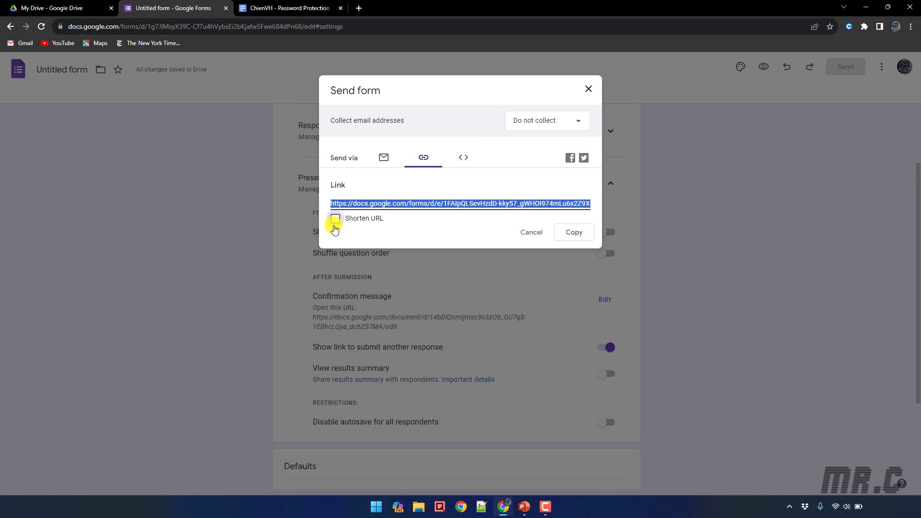
# Shorten the form's sharing link to forms.gle and copy it
pyautogui.click(335, 223)
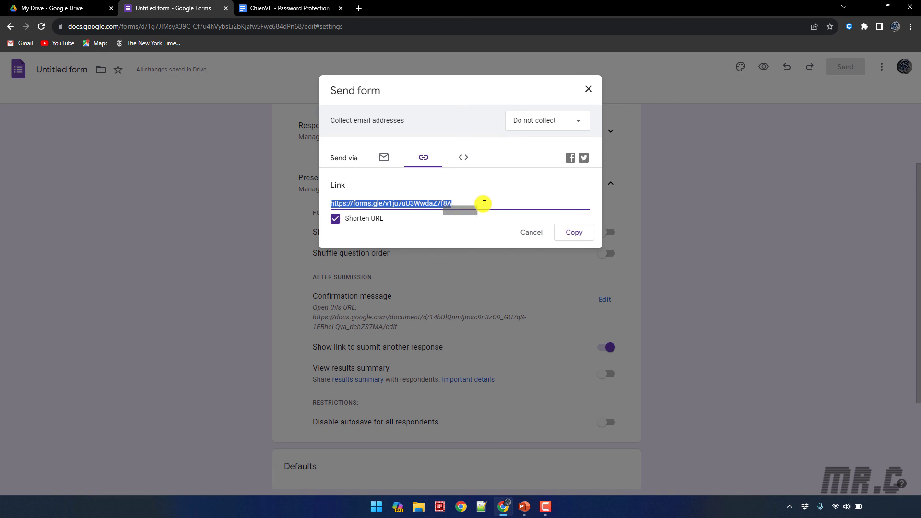
pyautogui.click(573, 232)
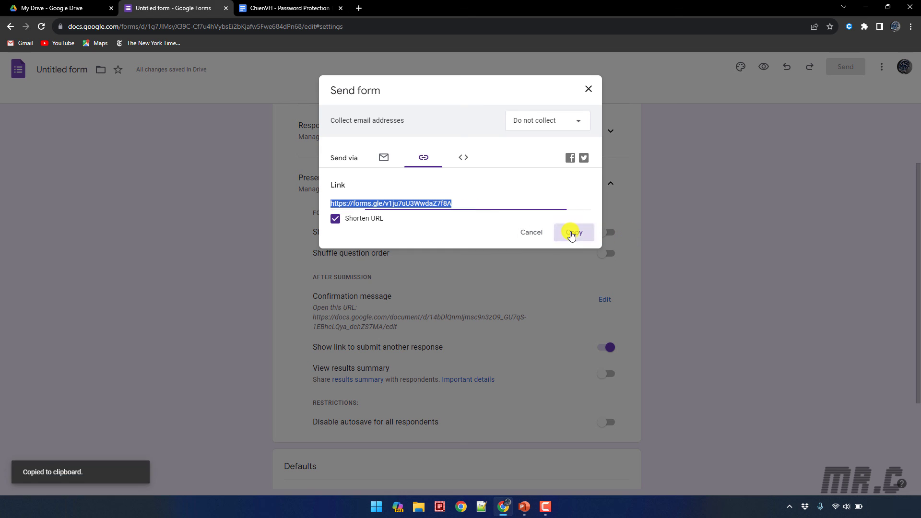
pyautogui.click(589, 90)
# Load the short link in a new tab and submit a wrong password to test rejection
pyautogui.click(359, 8)
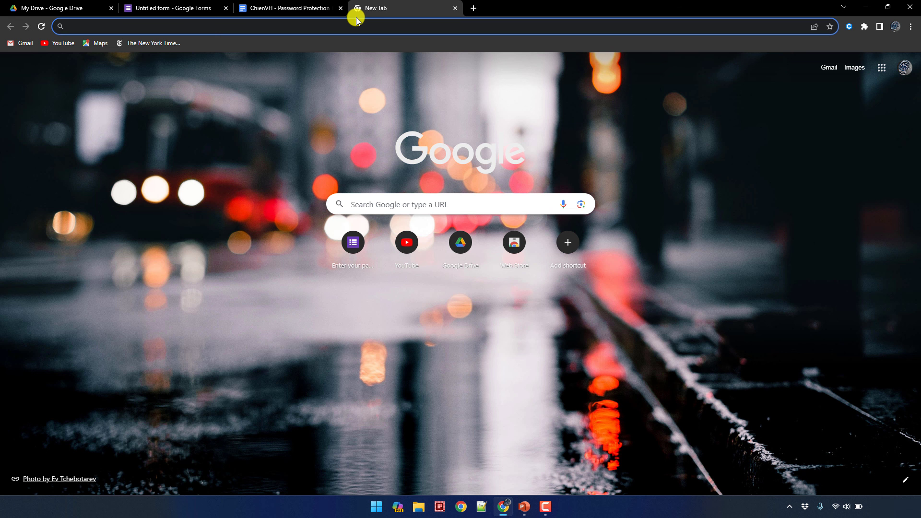
pyautogui.hotkey('ctrl', 'v')
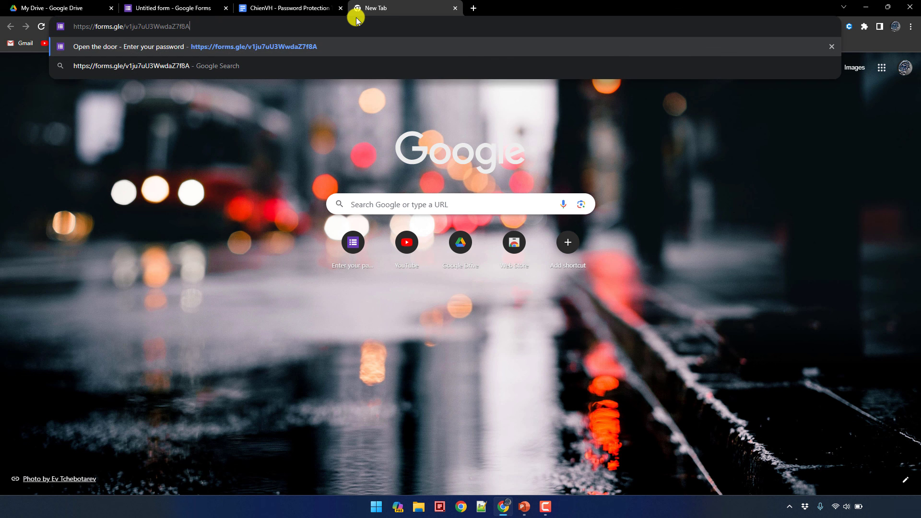
pyautogui.press('Return')
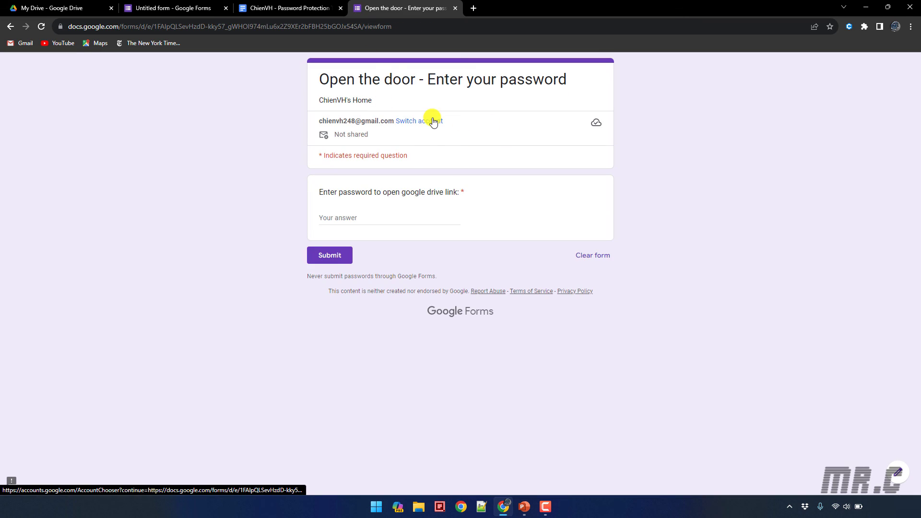
pyautogui.click(372, 218)
pyautogui.write('12')
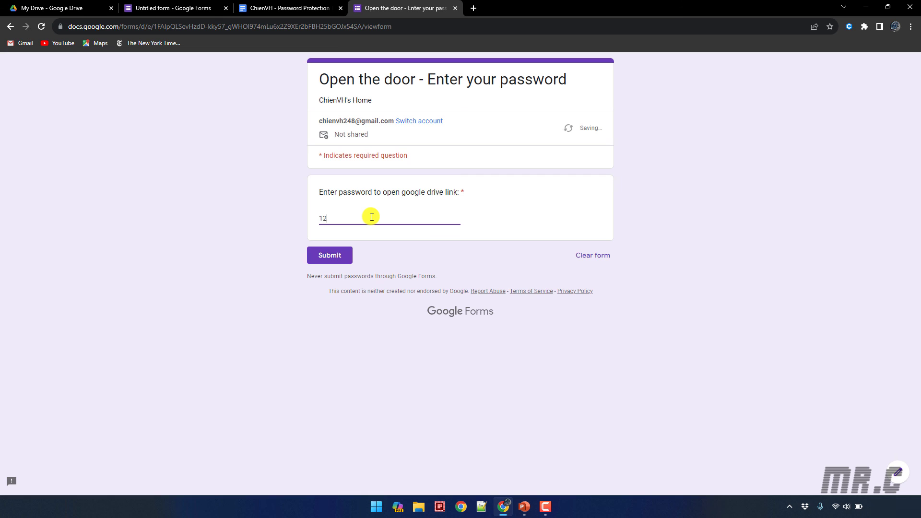
pyautogui.write('132212')
pyautogui.click(329, 254)
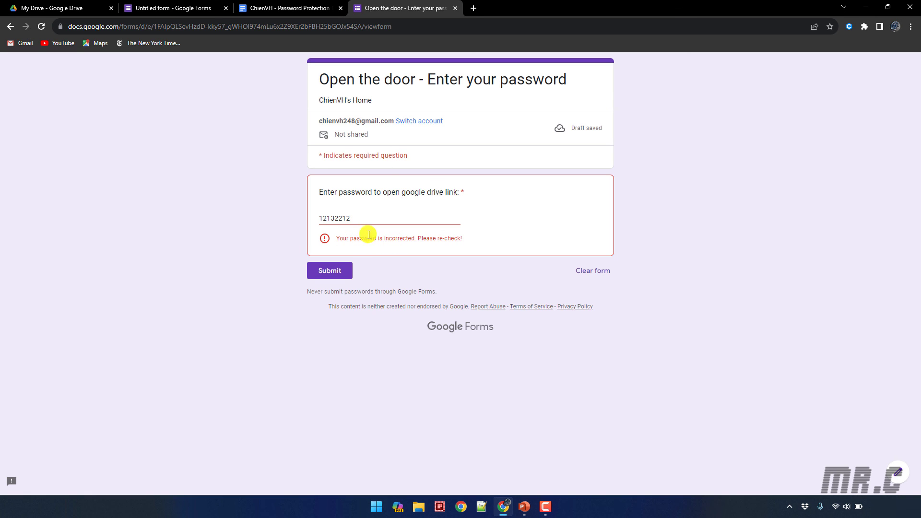
# Resubmit with the correct password, view the shared Docs document, and return to the form settings
pyautogui.moveTo(365, 220); pyautogui.dragTo(244, 220)
pyautogui.write('123456')
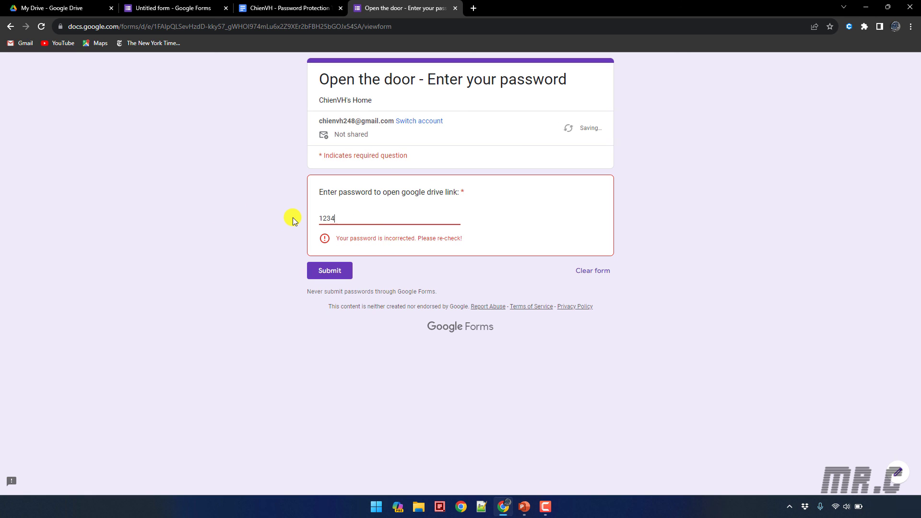
pyautogui.click(334, 259)
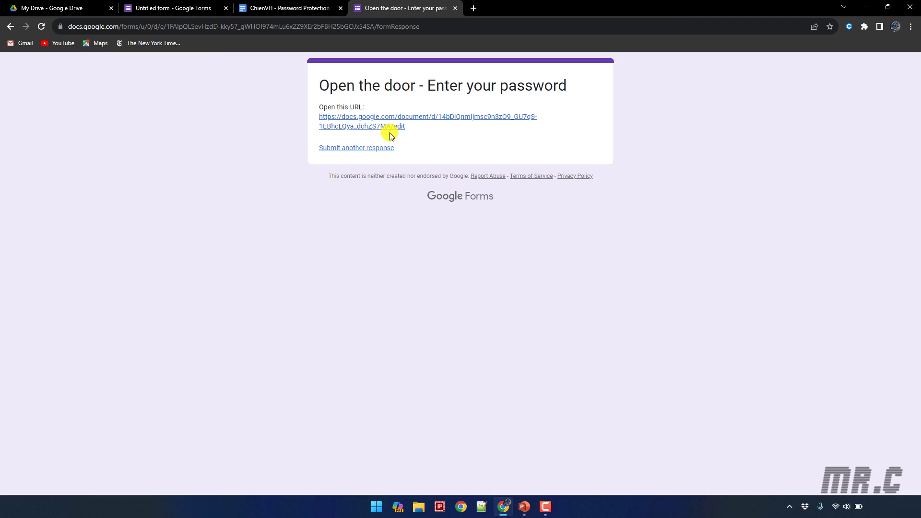
pyautogui.click(275, 7)
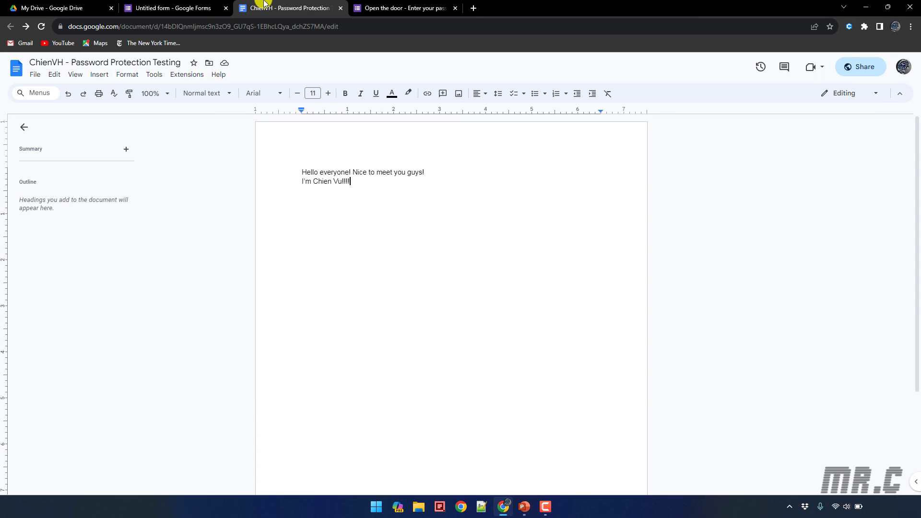
pyautogui.click(181, 8)
pyautogui.scroll(-2, 272, 317)
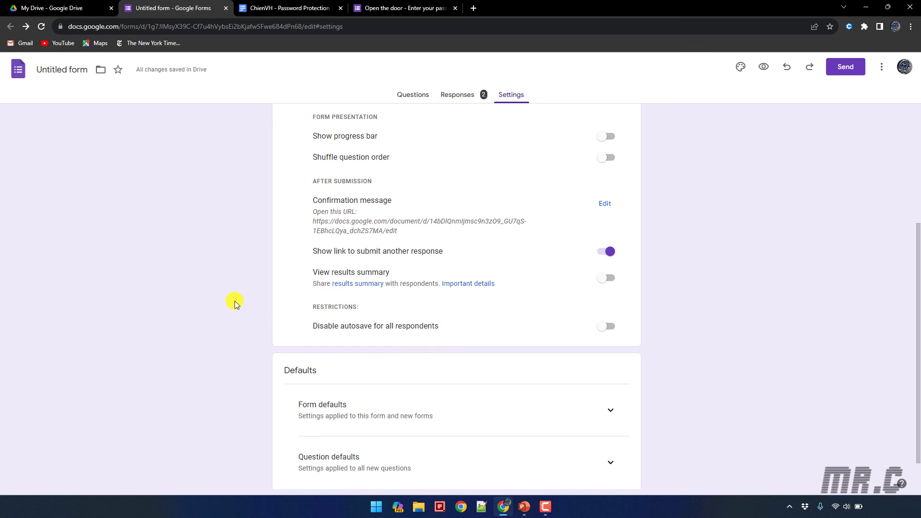
pyautogui.scroll(4, 247, 324)
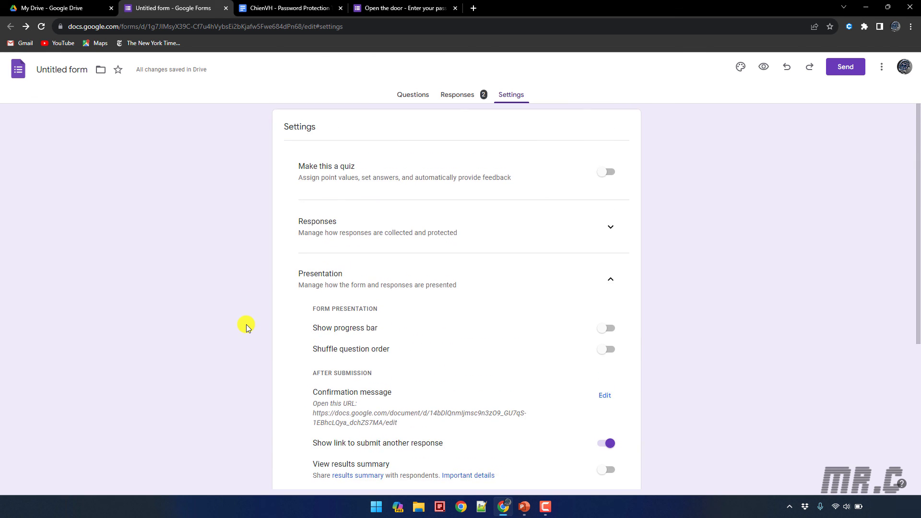